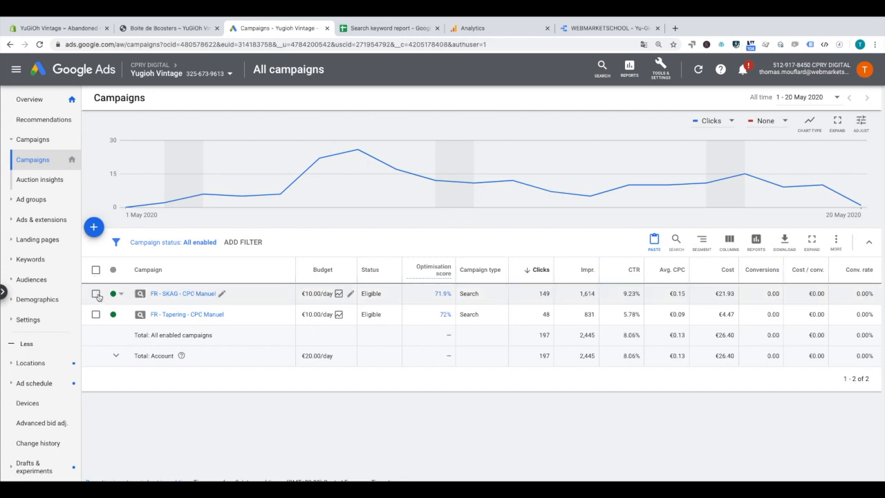
Copy the FR - SKAG - CPC Manuel campaign and paste it into the same Yugioh Vintage account
{"action": "left_click", "coordinate": [96, 293]}
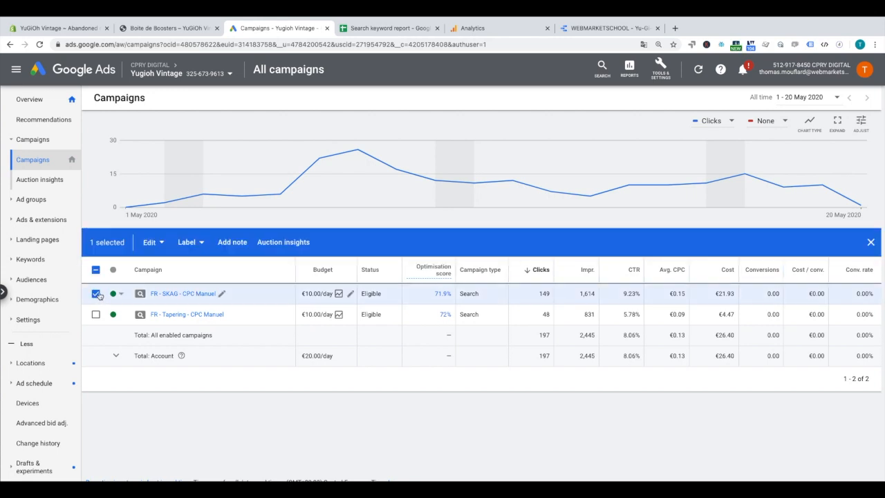
{"action": "left_click", "coordinate": [152, 242]}
{"action": "left_click", "coordinate": [129, 270]}
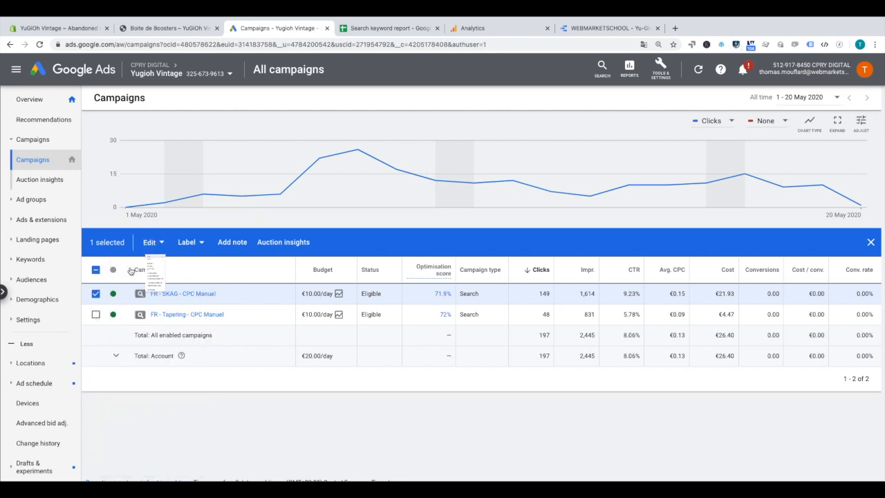
{"action": "left_click", "coordinate": [97, 271]}
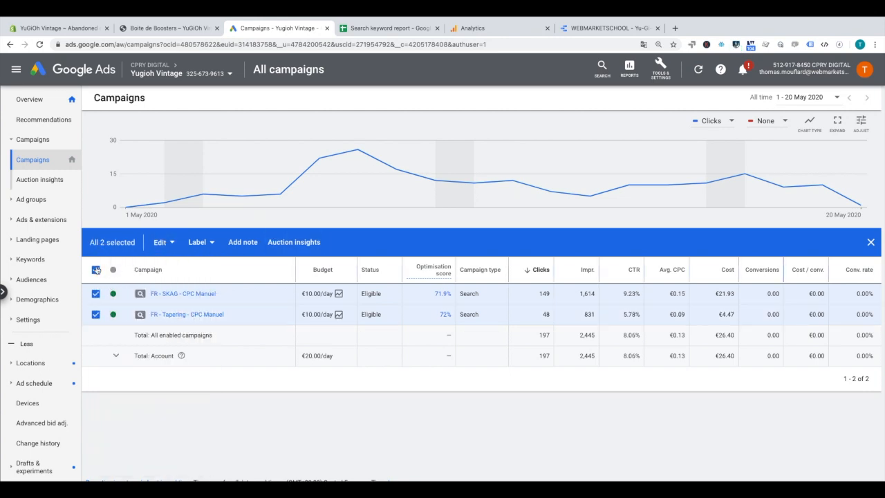
{"action": "left_click", "coordinate": [101, 268]}
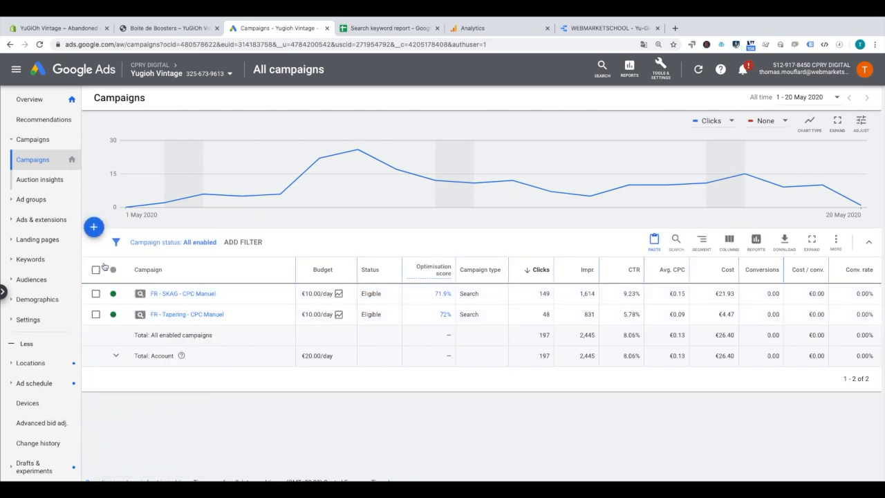
{"action": "left_click", "coordinate": [655, 243]}
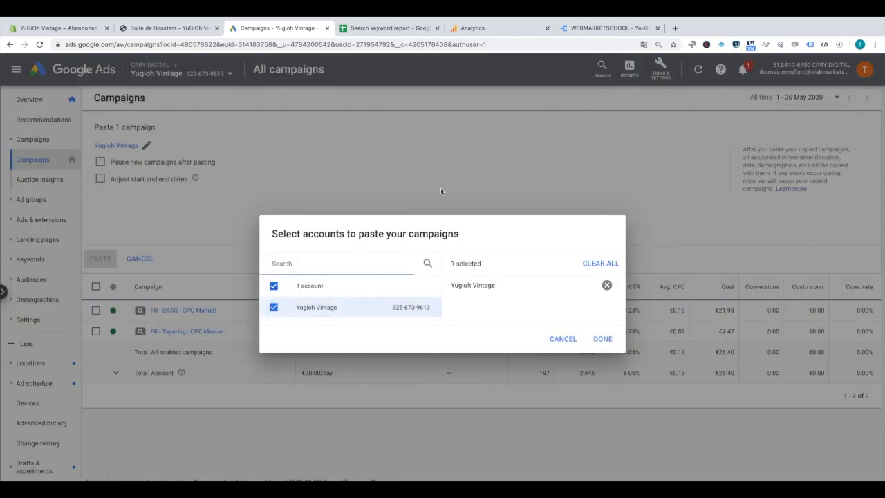
{"action": "left_click", "coordinate": [602, 338]}
{"action": "left_click", "coordinate": [102, 257]}
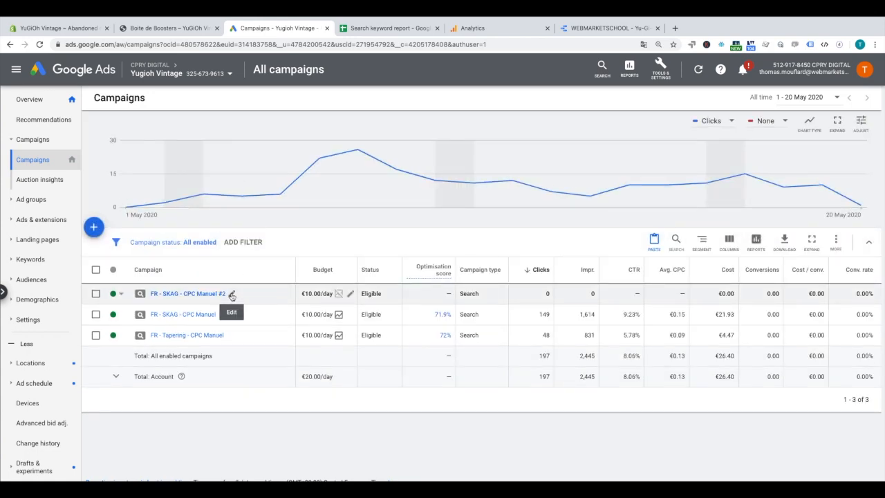
Rename the pasted campaign copy as FR - DSA - CPC Optimisé
{"action": "left_click", "coordinate": [232, 294]}
{"action": "key", "text": "BackSpace"}
{"action": "key", "text": "BackSpace"}
{"action": "key", "text": "BackSpace"}
{"action": "double_click", "coordinate": [161, 306]}
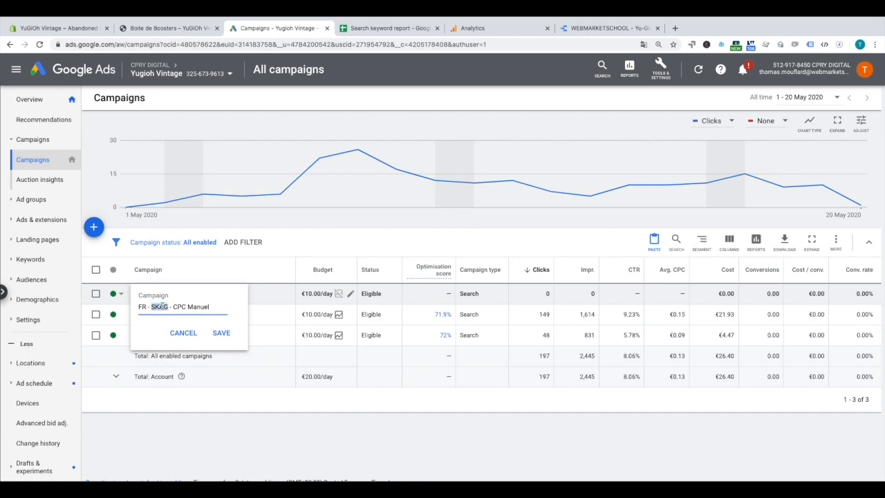
{"action": "type", "text": "DSA"}
{"action": "left_click_drag", "start_coordinate": [169, 306], "coordinate": [207, 306]}
{"action": "left_click", "coordinate": [206, 307]}
{"action": "key", "text": "BackSpace"}
{"action": "key", "text": "BackSpace"}
{"action": "key", "text": "BackSpace"}
{"action": "type", "text": "Optimisé"}
{"action": "left_click", "coordinate": [221, 333]}
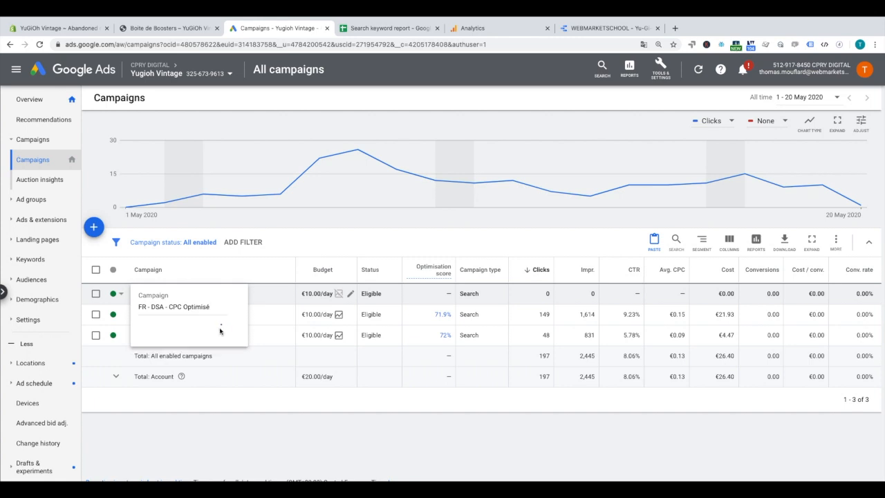
Enable Enhanced CPC in the bidding settings of the FR - DSA - CPC Optimisé campaign and save
{"action": "left_click", "coordinate": [172, 293]}
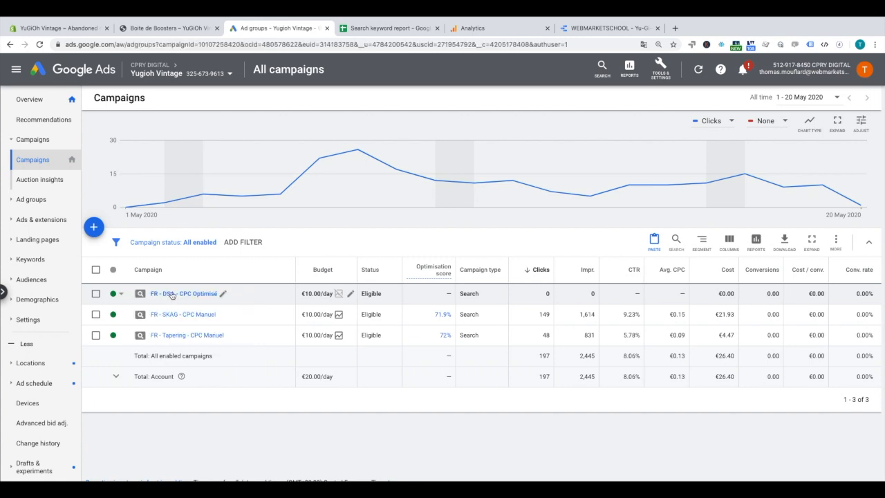
{"action": "left_click", "coordinate": [29, 299]}
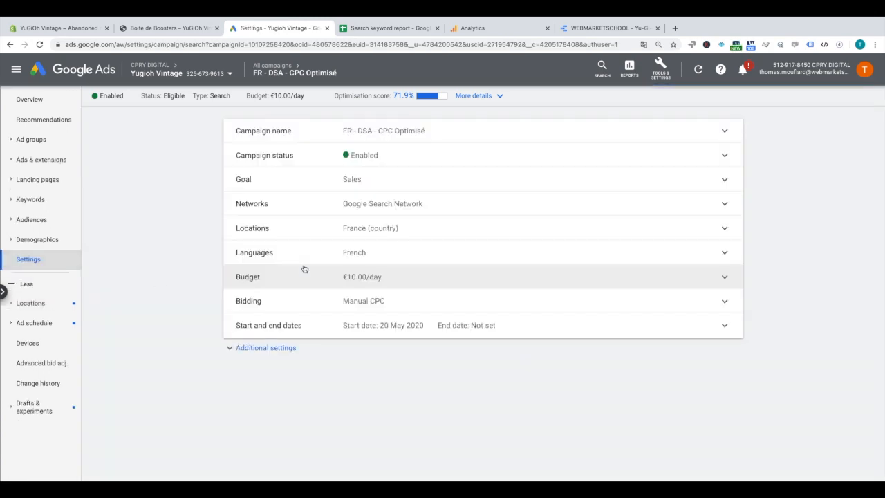
{"action": "left_click", "coordinate": [352, 302]}
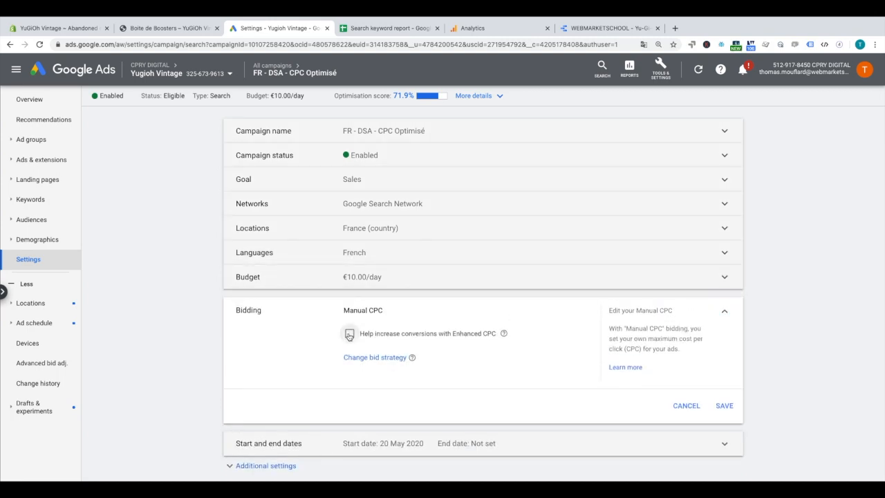
{"action": "left_click", "coordinate": [349, 333]}
{"action": "left_click", "coordinate": [722, 424]}
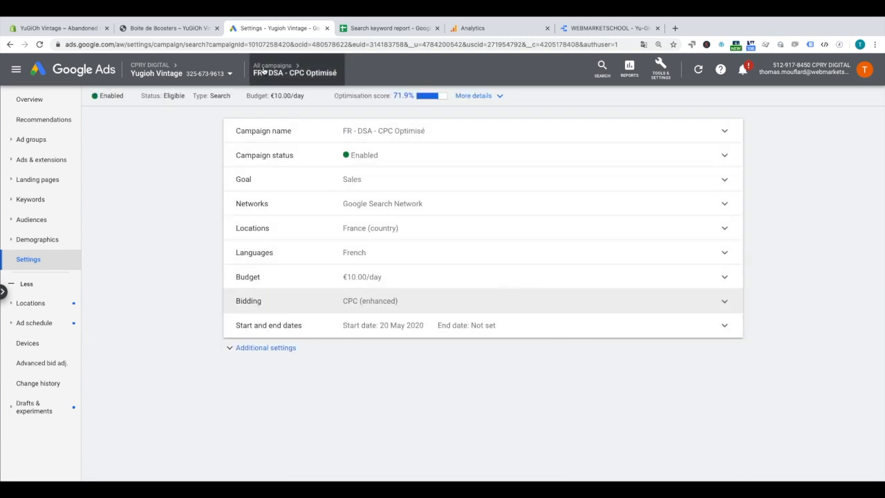
Remove all the ad groups copied into the FR - DSA - CPC Optimisé campaign
{"action": "mouse_move", "coordinate": [260, 74]}
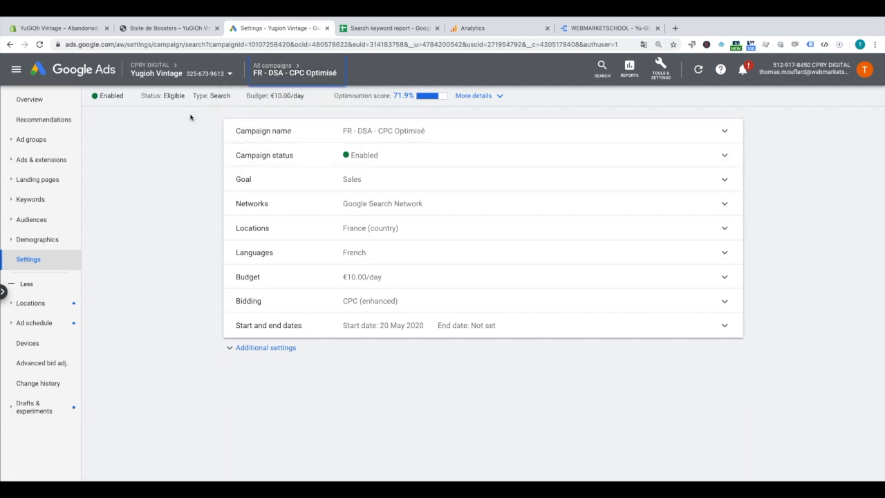
{"action": "left_click", "coordinate": [47, 140]}
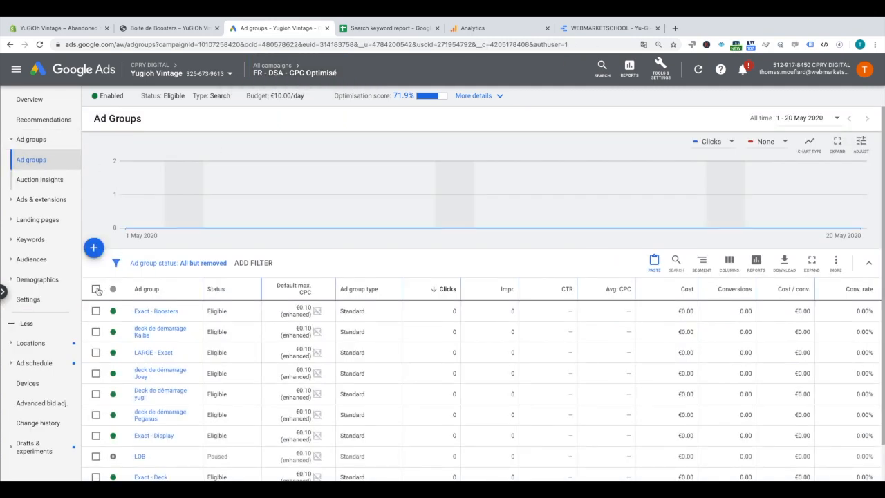
{"action": "left_click", "coordinate": [95, 289]}
{"action": "left_click", "coordinate": [161, 262]}
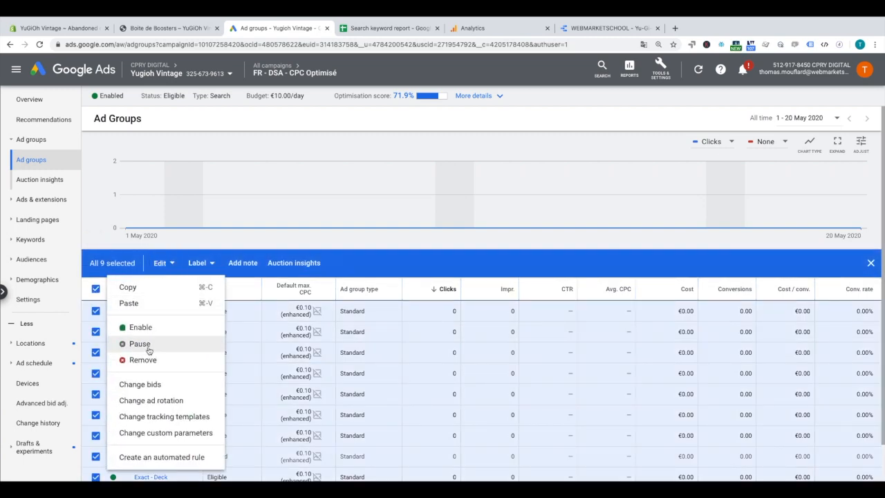
{"action": "left_click", "coordinate": [147, 358]}
{"action": "left_click", "coordinate": [540, 311]}
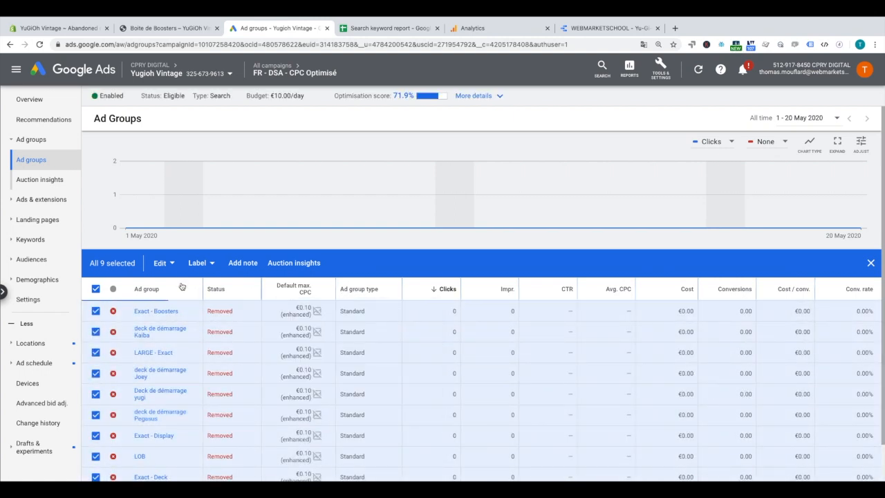
Start a new ad group in the campaign and change its type to Dynamic
{"action": "left_click", "coordinate": [462, 325]}
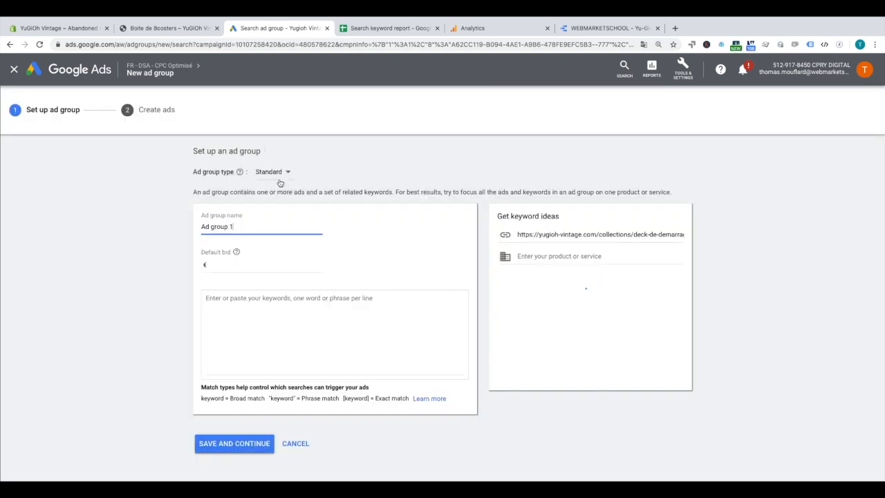
{"action": "left_click", "coordinate": [278, 173]}
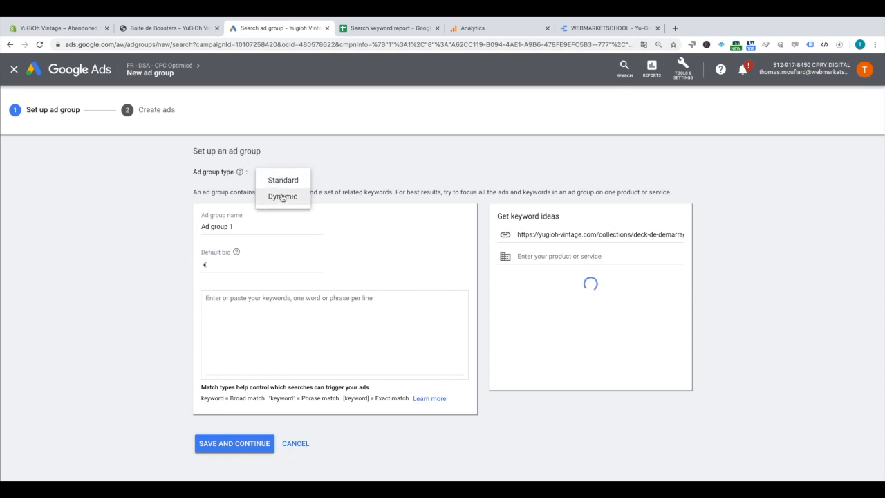
{"action": "left_click", "coordinate": [283, 198]}
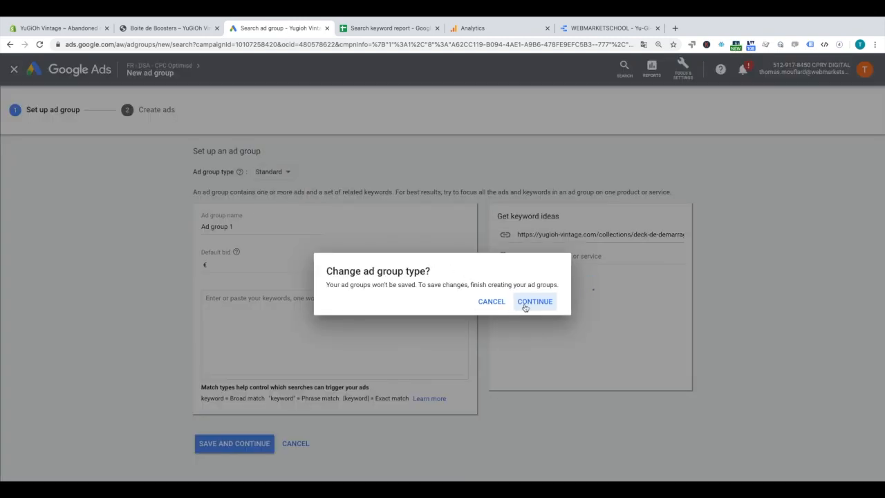
{"action": "left_click", "coordinate": [527, 304]}
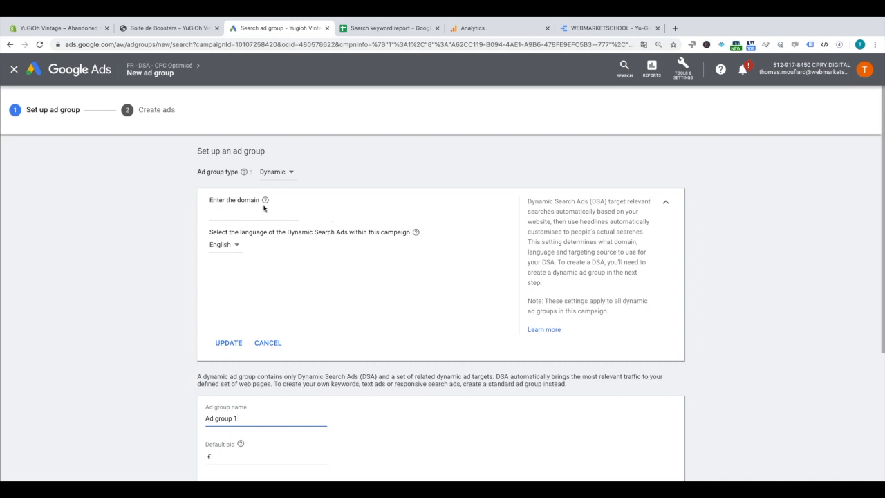
Set the dynamic ads' domain to yugioh-vintage.com, copied from the store's address, and their language to French
{"action": "left_click", "coordinate": [170, 28]}
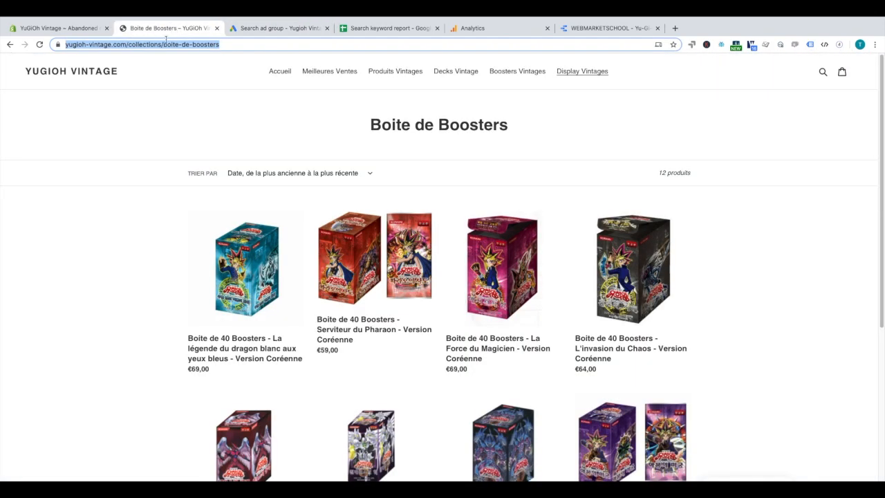
{"action": "left_click_drag", "start_coordinate": [148, 44], "coordinate": [87, 45]}
{"action": "key", "text": "ctrl+c"}
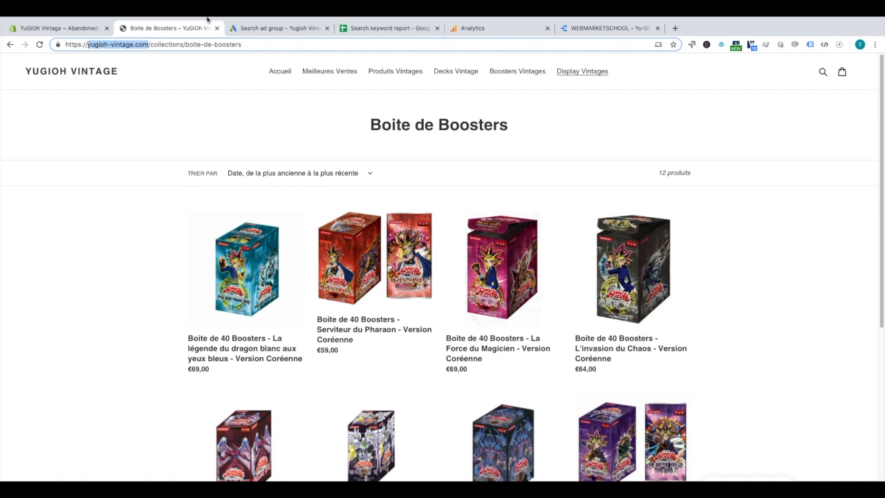
{"action": "left_click", "coordinate": [287, 28]}
{"action": "left_click", "coordinate": [241, 217]}
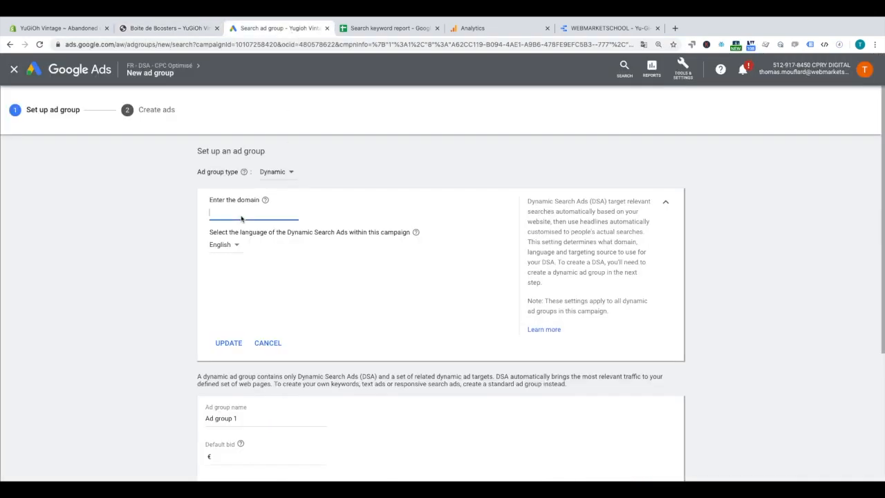
{"action": "key", "text": "ctrl+v"}
{"action": "left_click", "coordinate": [229, 245]}
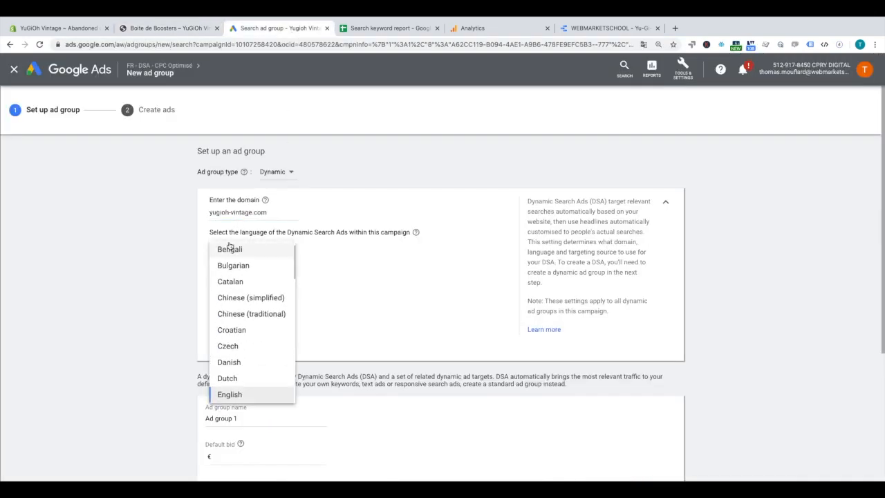
{"action": "scroll", "coordinate": [233, 371], "scroll_direction": "down", "scroll_amount": 3}
{"action": "left_click", "coordinate": [234, 360]}
{"action": "left_click", "coordinate": [229, 342]}
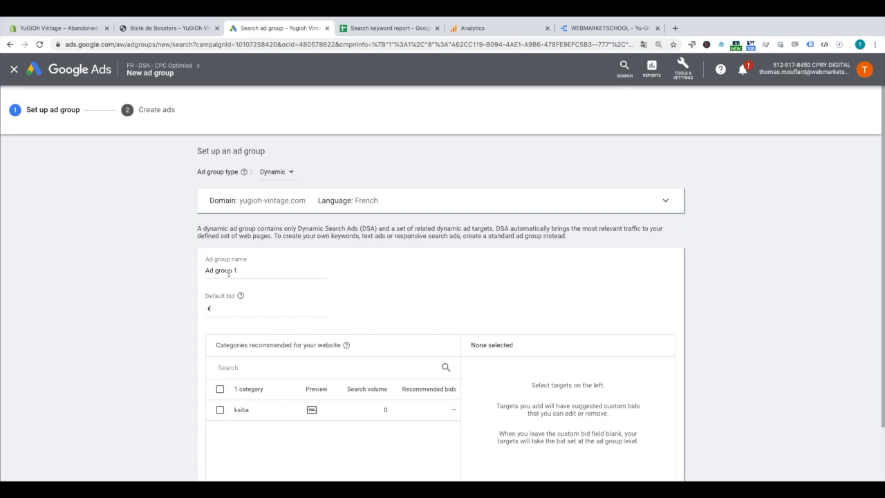
Target all web pages of the website in the new dynamic ad group
{"action": "scroll", "coordinate": [199, 278], "scroll_direction": "down", "scroll_amount": 1}
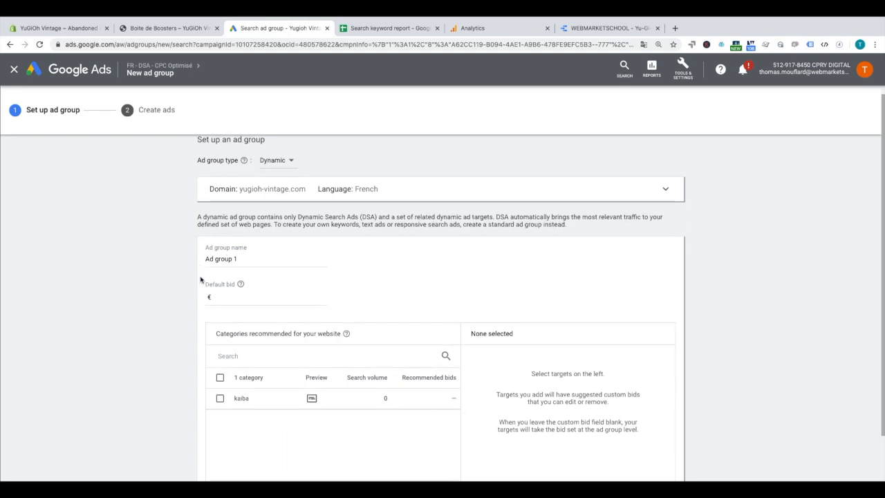
{"action": "scroll", "coordinate": [277, 362], "scroll_direction": "down", "scroll_amount": 2}
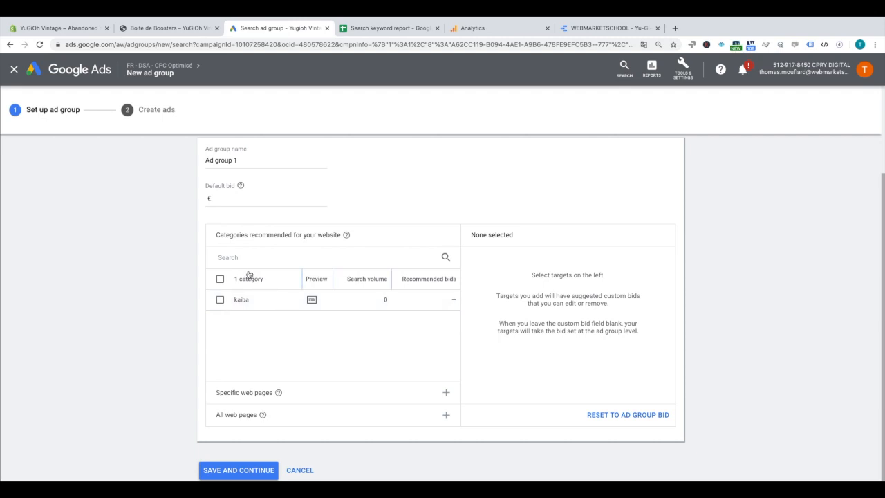
{"action": "scroll", "coordinate": [323, 199], "scroll_direction": "up", "scroll_amount": 2}
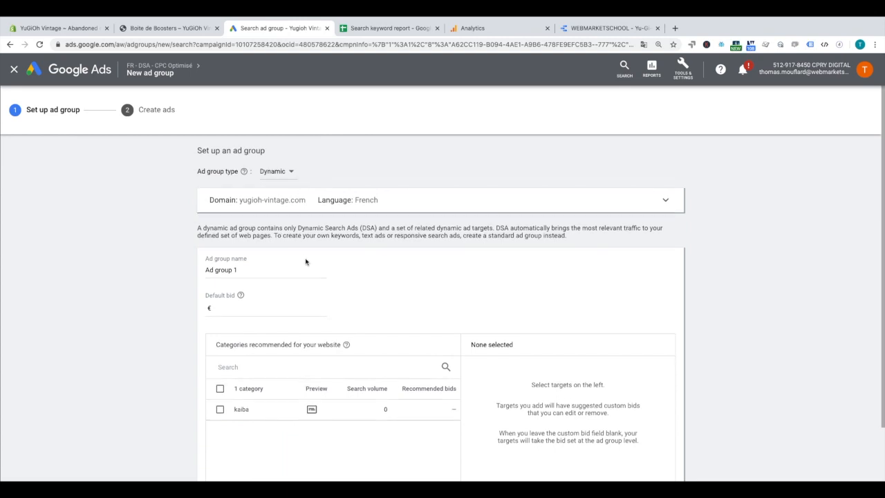
{"action": "scroll", "coordinate": [306, 261], "scroll_direction": "down", "scroll_amount": 1}
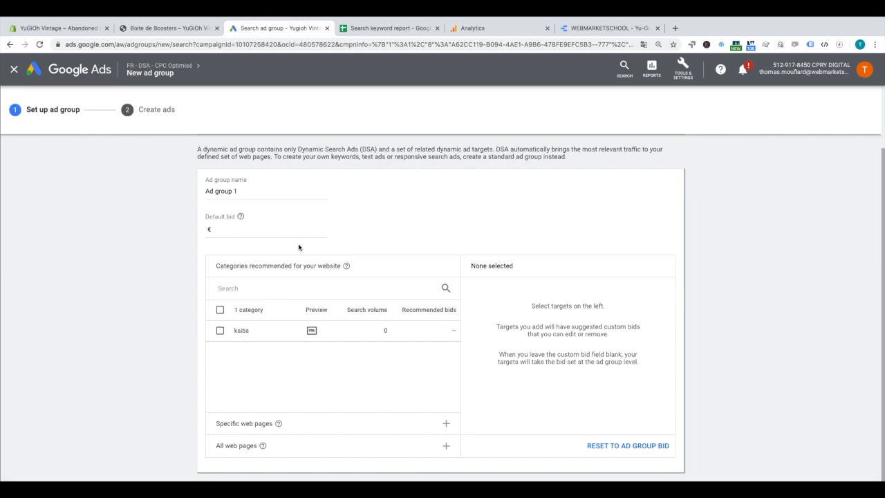
{"action": "left_click", "coordinate": [288, 445]}
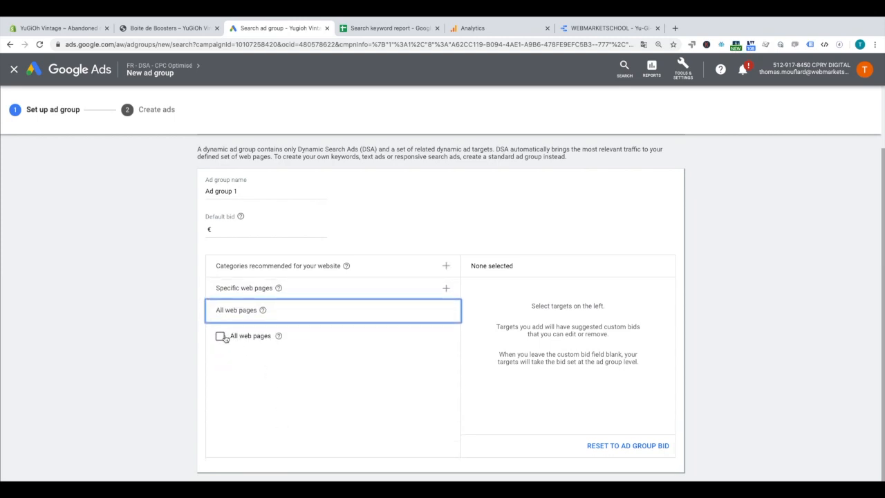
{"action": "left_click", "coordinate": [221, 337]}
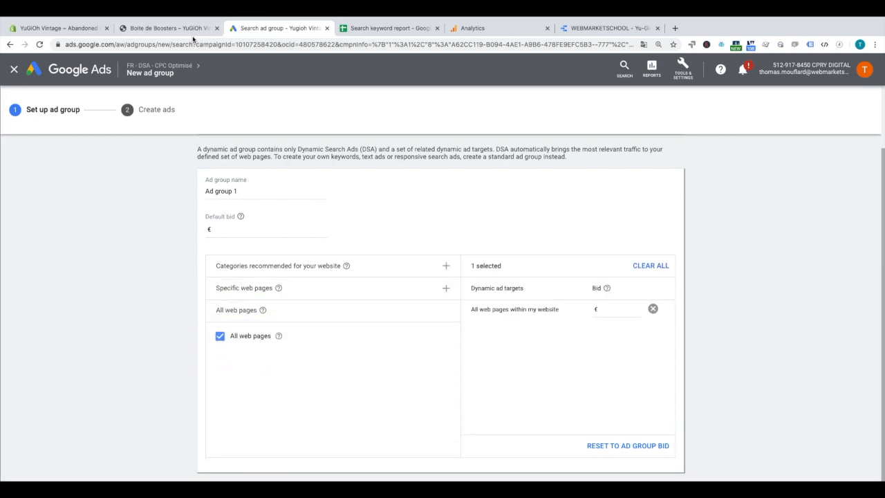
Open the store's home page and its Meilleures Ventes collection to examine the collections/ part of the page address
{"action": "left_click", "coordinate": [188, 29]}
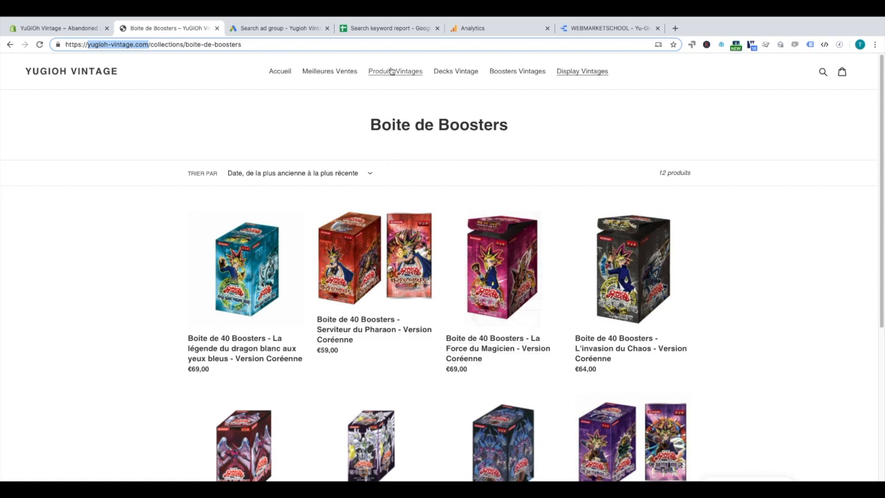
{"action": "left_click", "coordinate": [278, 72]}
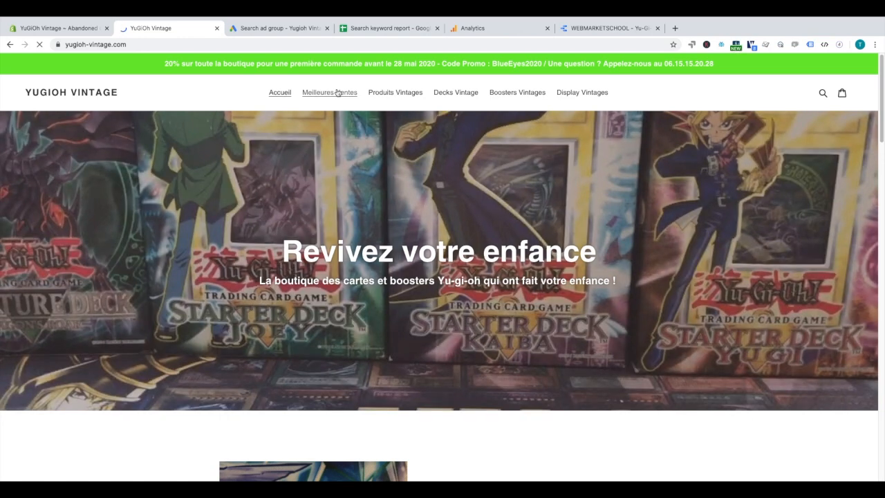
{"action": "left_click", "coordinate": [337, 93]}
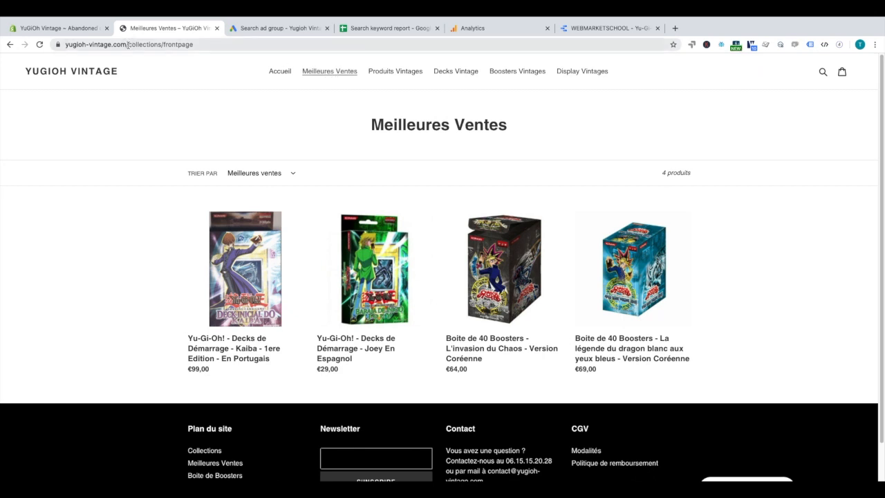
{"action": "left_click_drag", "start_coordinate": [128, 44], "coordinate": [164, 44]}
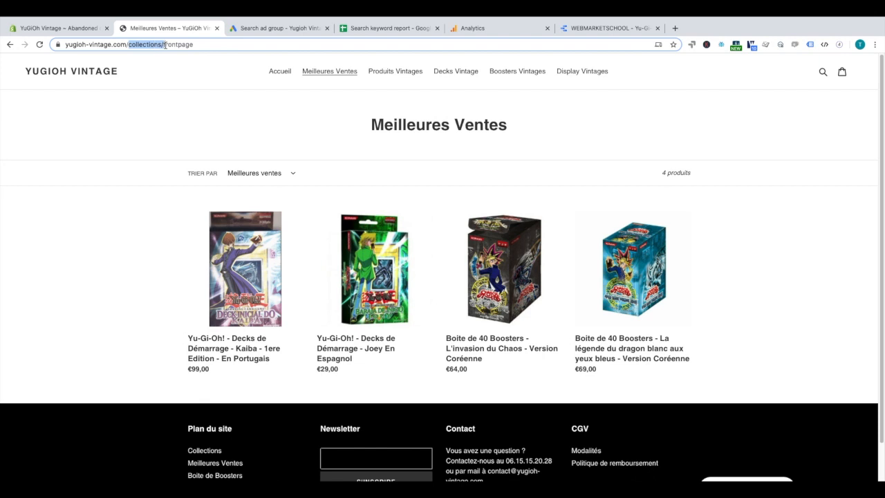
Open the store's Produits Vintages collection and one of its booster box products to examine the products part of the page address
{"action": "left_click", "coordinate": [389, 73]}
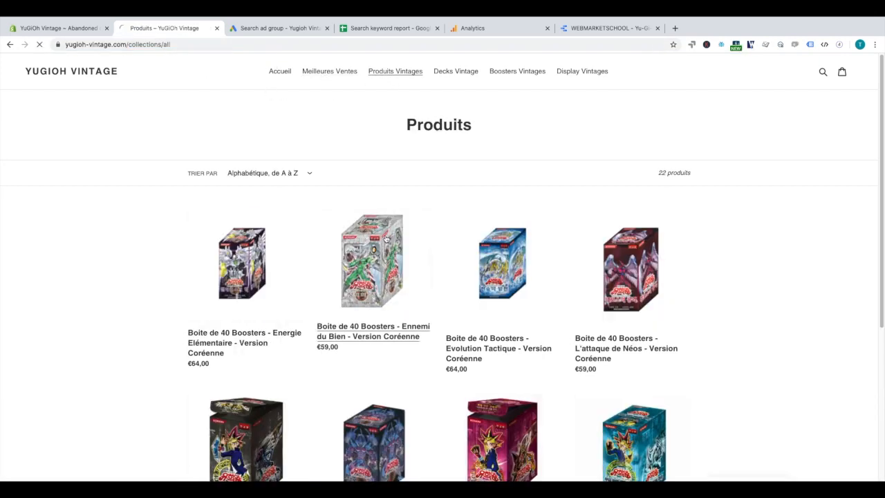
{"action": "left_click", "coordinate": [386, 239]}
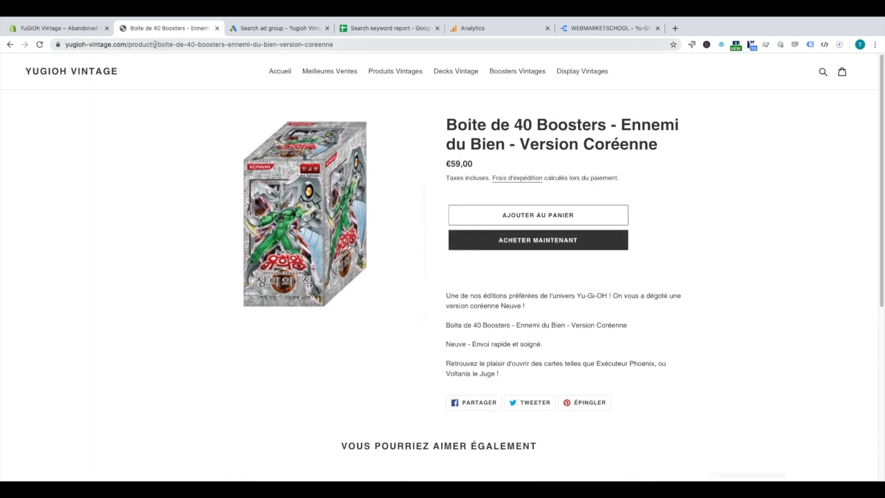
{"action": "double_click", "coordinate": [154, 44]}
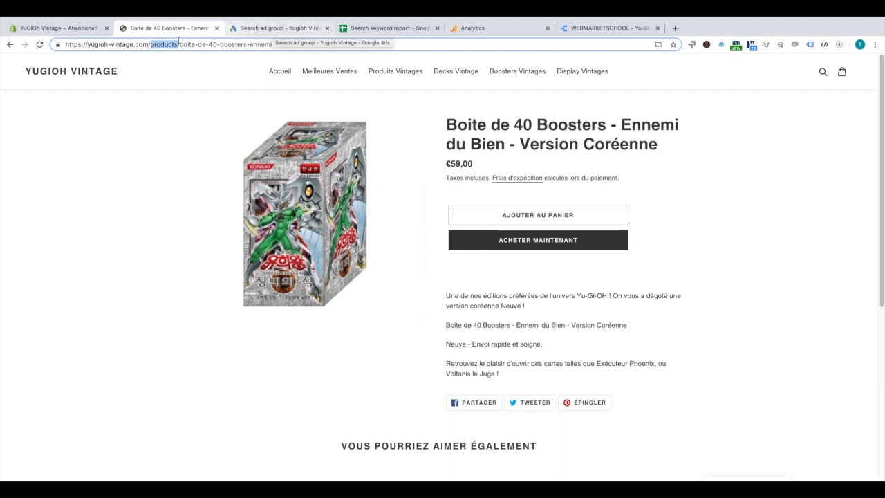
{"action": "left_click", "coordinate": [151, 44]}
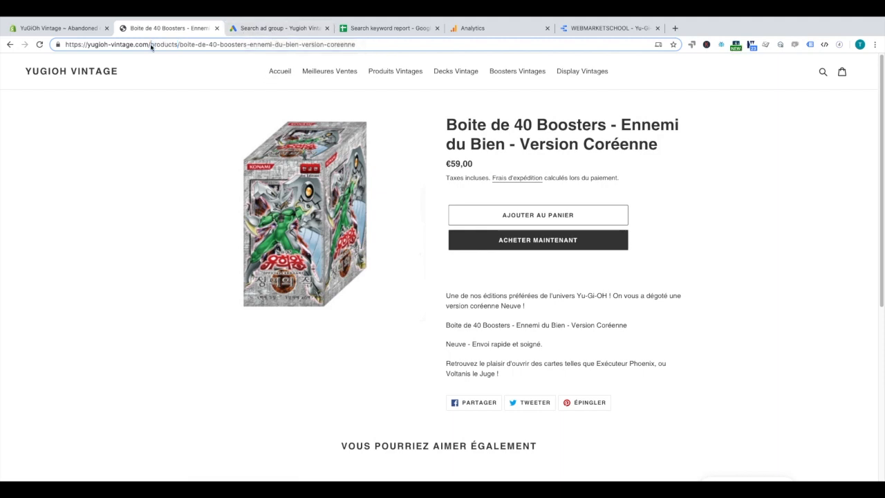
{"action": "left_click_drag", "start_coordinate": [153, 46], "coordinate": [179, 45]}
Back in Google Ads, remove the all web pages target and name the dynamic ad group PAGES COLLECTIONS
{"action": "left_click", "coordinate": [283, 29]}
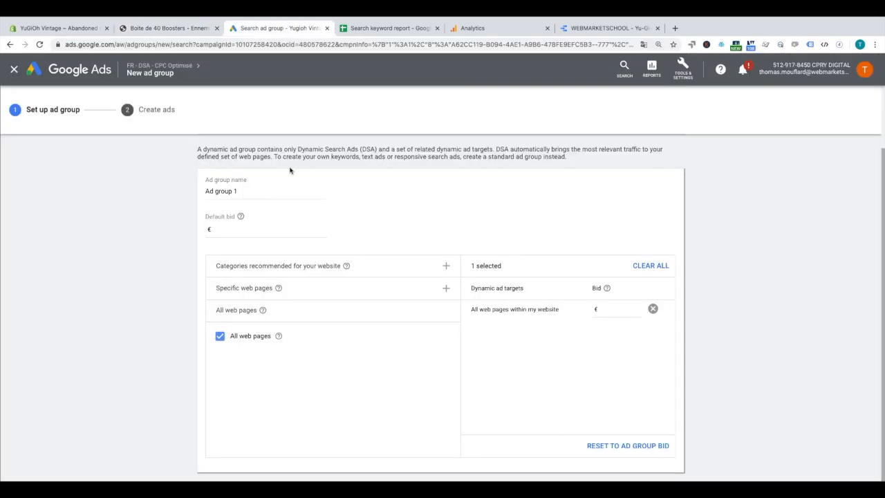
{"action": "left_click", "coordinate": [220, 336]}
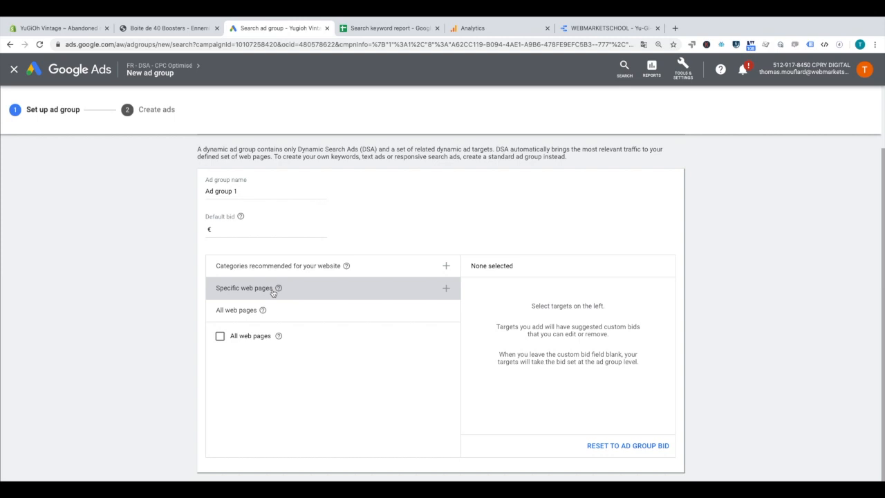
{"action": "triple_click", "coordinate": [226, 190]}
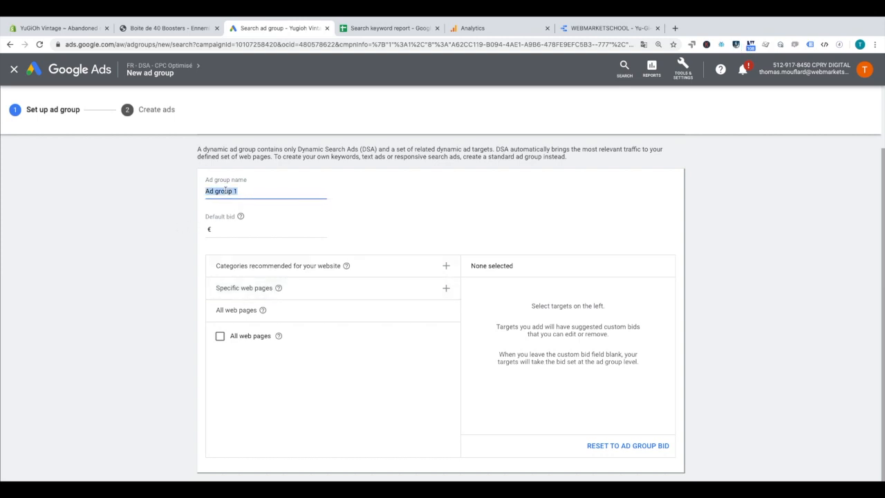
{"action": "type", "text": "PAGES COLLECTIONS"}
Add a rule targeting web pages whose URL contains "collections", copied from the address of the store's Decks Vintage page
{"action": "left_click", "coordinate": [288, 288]}
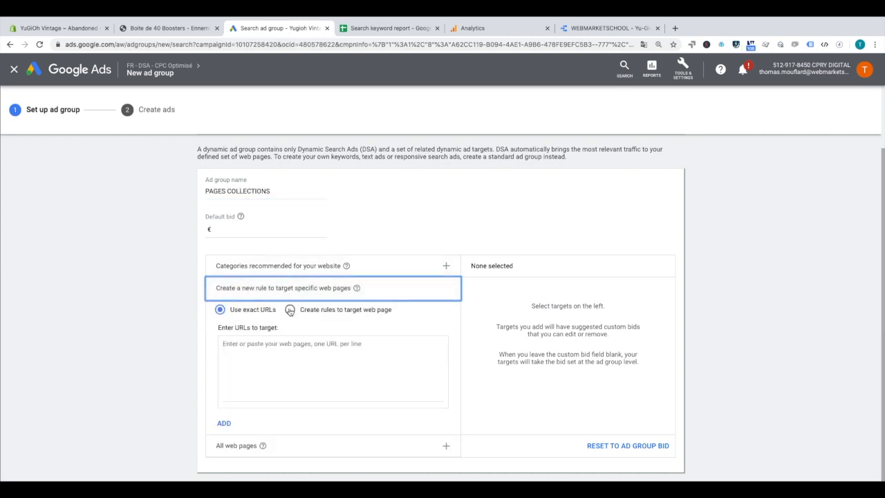
{"action": "left_click", "coordinate": [289, 310]}
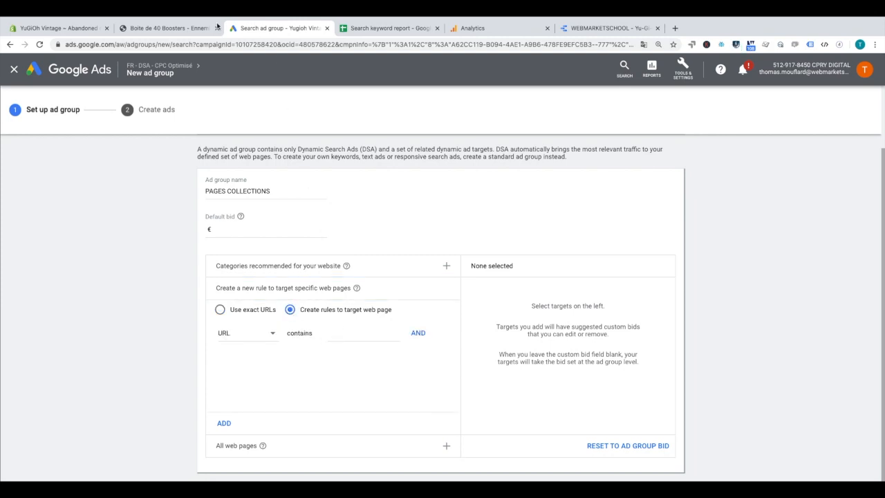
{"action": "left_click", "coordinate": [178, 28]}
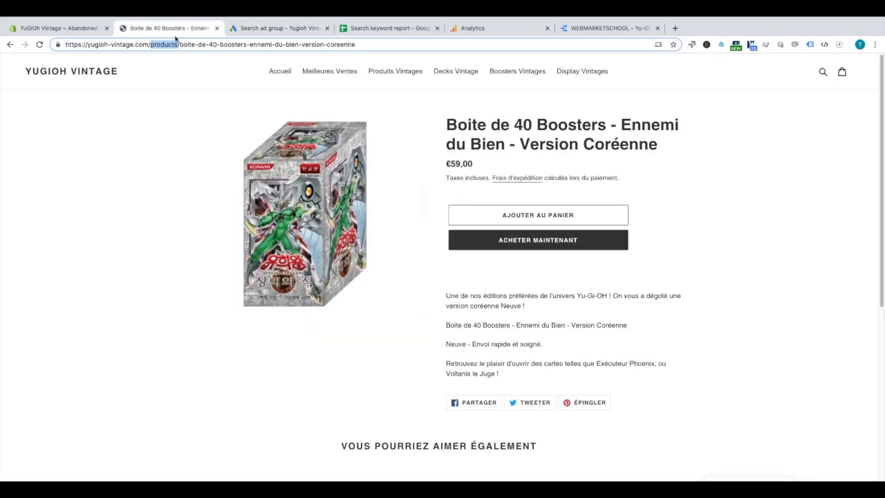
{"action": "left_click", "coordinate": [455, 71]}
{"action": "left_click_drag", "start_coordinate": [161, 43], "coordinate": [129, 44]}
{"action": "key", "text": "ctrl+c"}
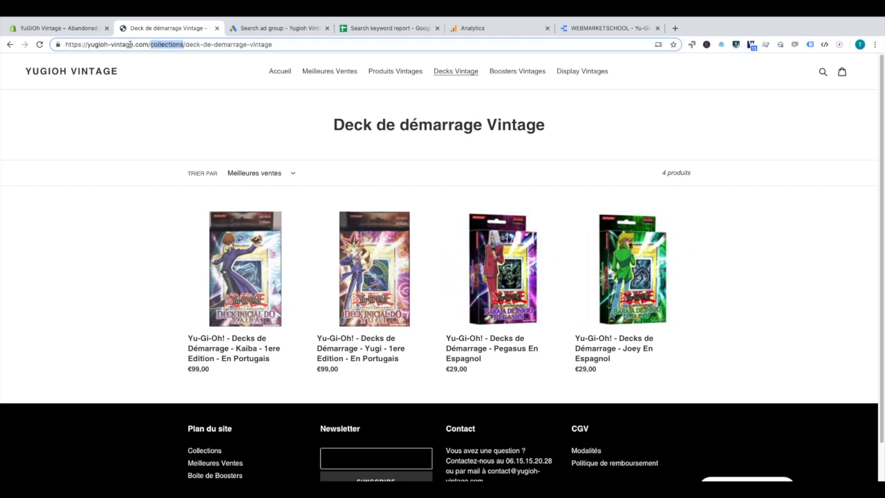
{"action": "left_click", "coordinate": [260, 30]}
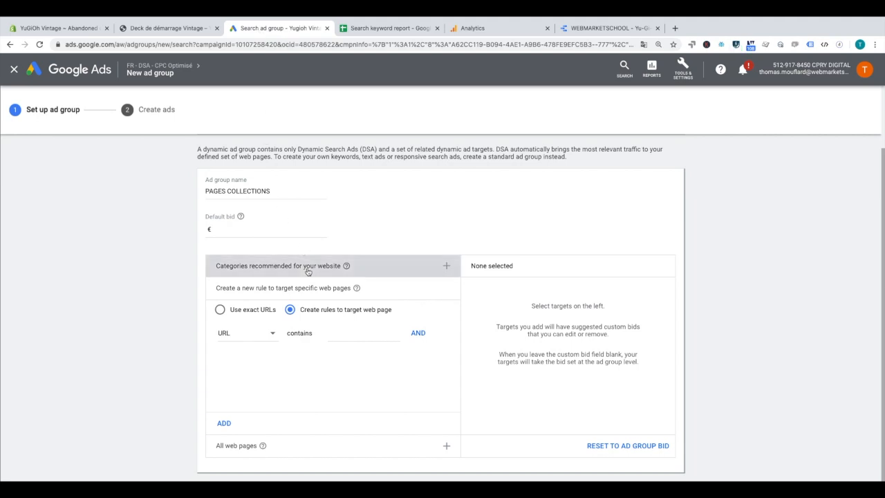
{"action": "left_click", "coordinate": [350, 334]}
{"action": "key", "text": "ctrl+v"}
{"action": "left_click", "coordinate": [224, 423]}
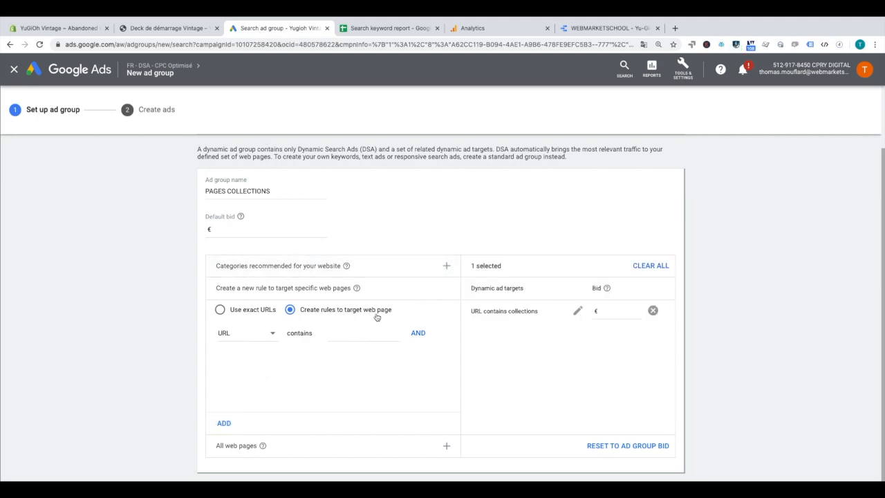
Set the default bid and the collections target's bid to €0.15, and save the ad group setup
{"action": "left_click", "coordinate": [611, 309]}
{"action": "left_click", "coordinate": [287, 228]}
{"action": "type", "text": "0.15"}
{"action": "scroll", "coordinate": [259, 418], "scroll_direction": "down", "scroll_amount": 1}
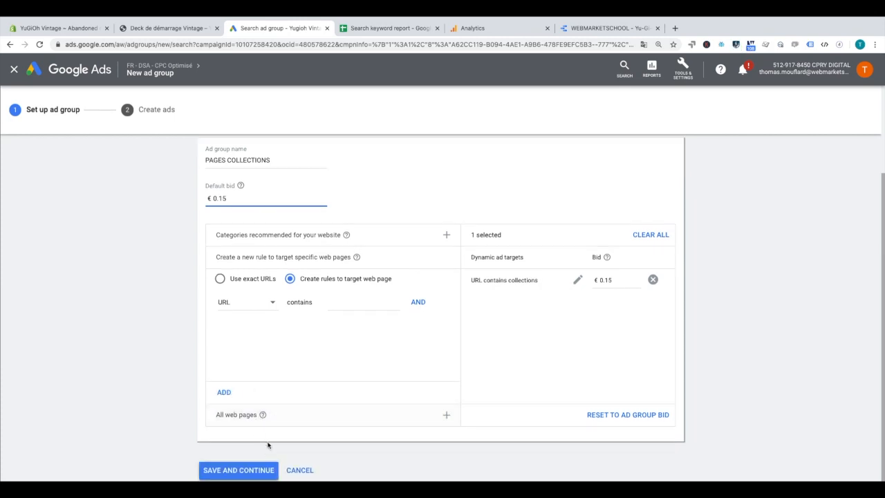
{"action": "left_click", "coordinate": [257, 472]}
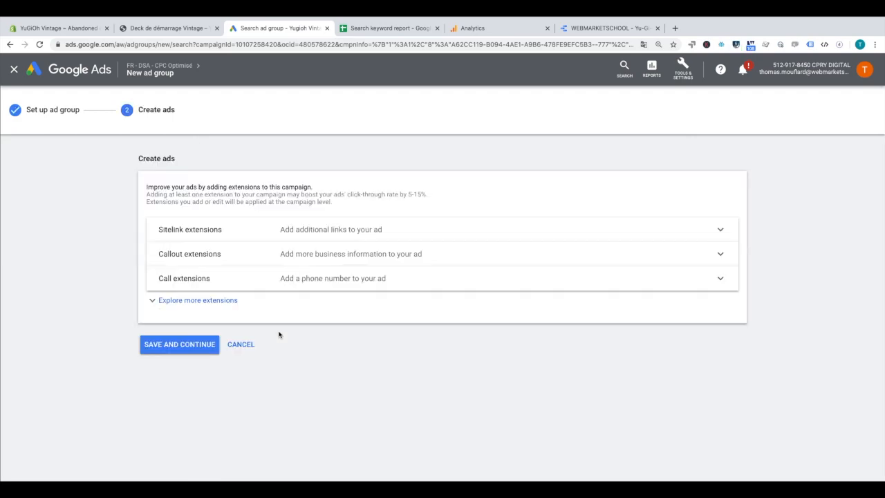
Examine the new expanded Dynamic Search Ad's generated fields, its two description fields and the campaign-level extensions
{"action": "scroll", "coordinate": [266, 352], "scroll_direction": "down", "scroll_amount": 5}
{"action": "scroll", "coordinate": [254, 335], "scroll_direction": "up", "scroll_amount": 3}
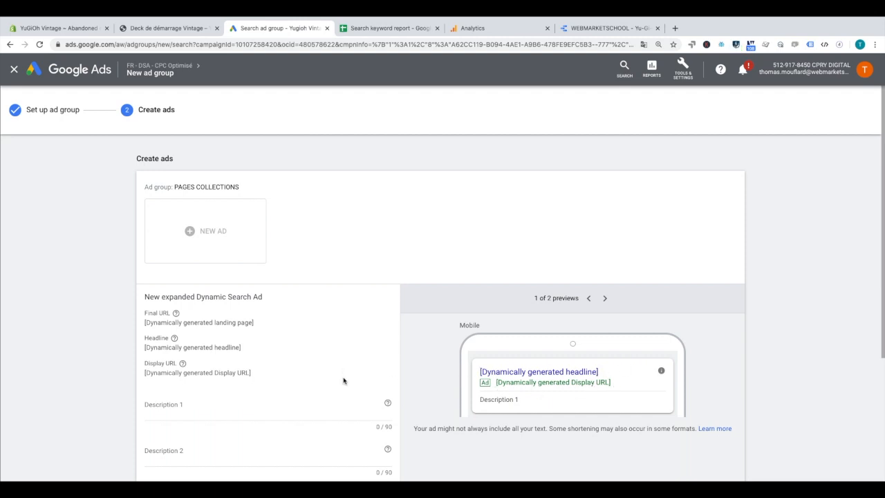
{"action": "scroll", "coordinate": [332, 387], "scroll_direction": "down", "scroll_amount": 1}
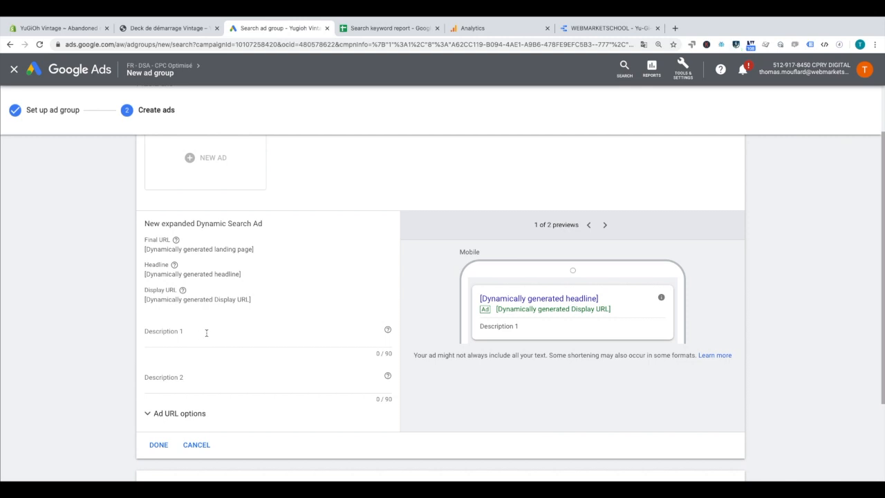
{"action": "left_click", "coordinate": [161, 331]}
{"action": "left_click", "coordinate": [170, 380]}
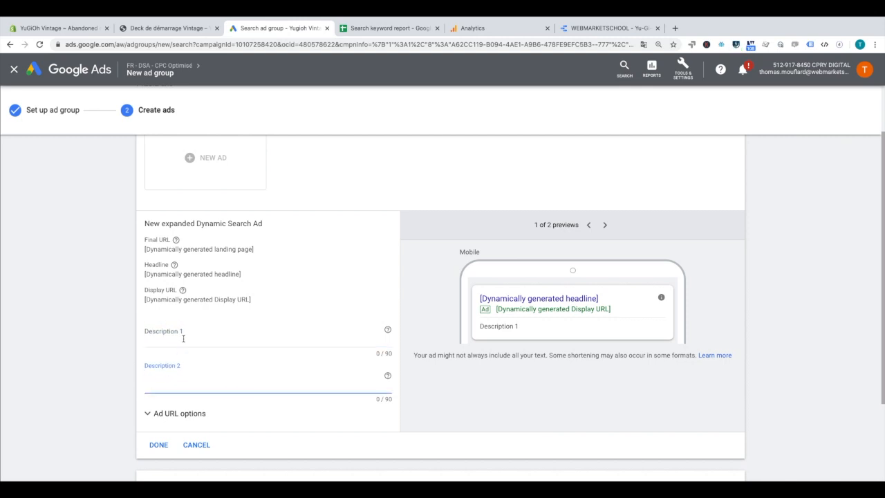
{"action": "left_click", "coordinate": [184, 333]}
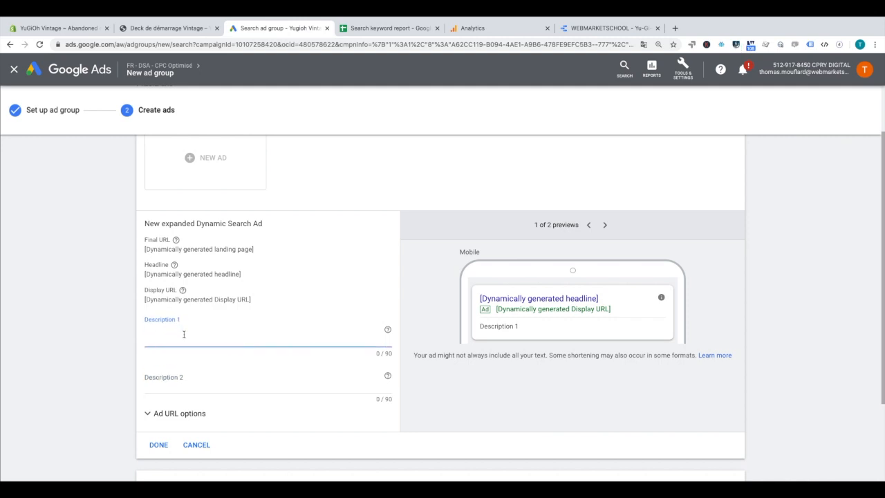
{"action": "scroll", "coordinate": [194, 338], "scroll_direction": "down", "scroll_amount": 1}
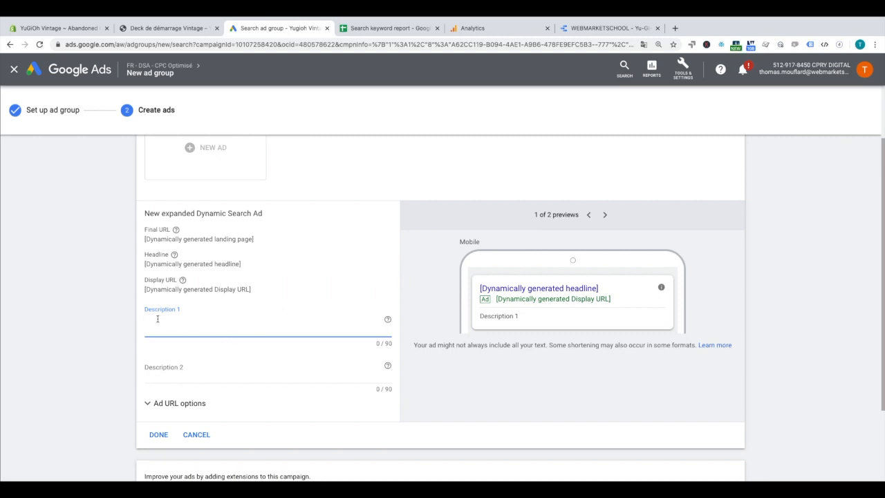
{"action": "scroll", "coordinate": [161, 332], "scroll_direction": "down", "scroll_amount": 2}
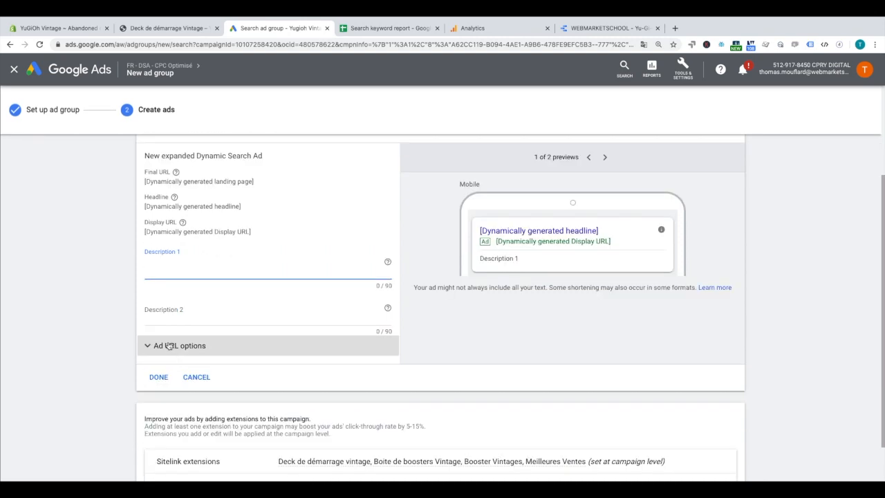
{"action": "scroll", "coordinate": [221, 377], "scroll_direction": "down", "scroll_amount": 1}
{"action": "scroll", "coordinate": [232, 380], "scroll_direction": "down", "scroll_amount": 3}
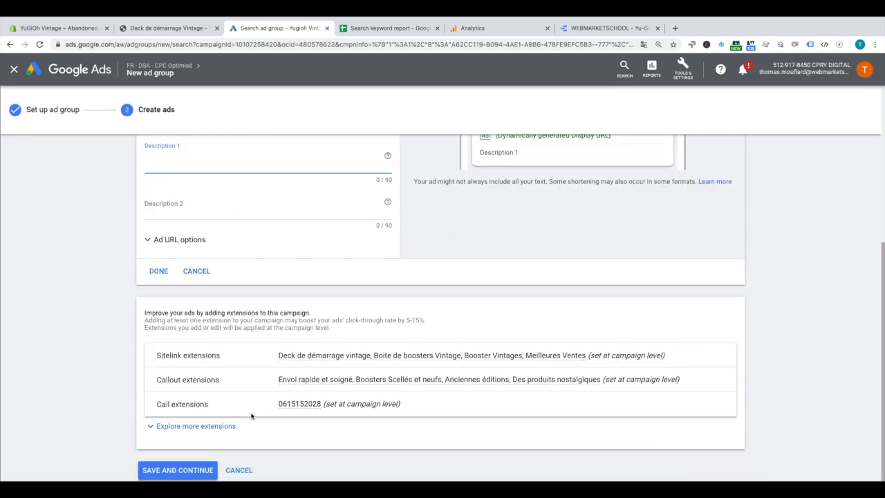
Skip the ad for PAGES COLLECTIONS and change the next new ad group's type to Dynamic
{"action": "left_click", "coordinate": [196, 271]}
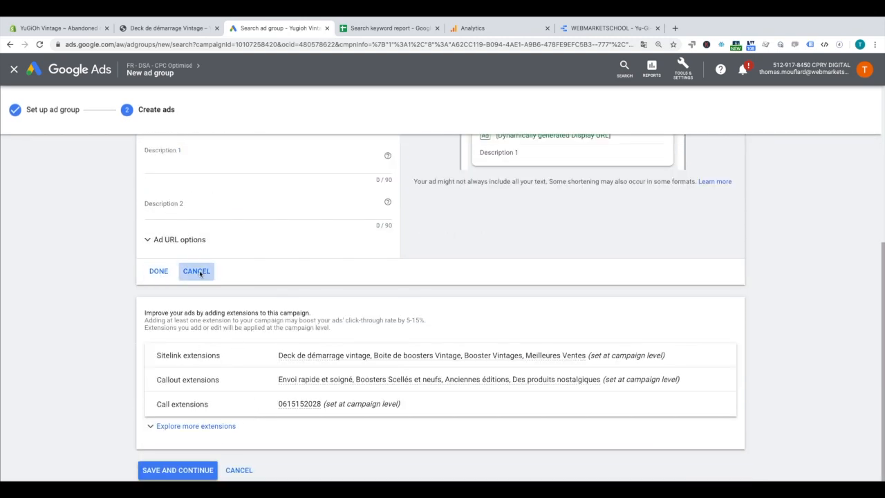
{"action": "left_click", "coordinate": [205, 470]}
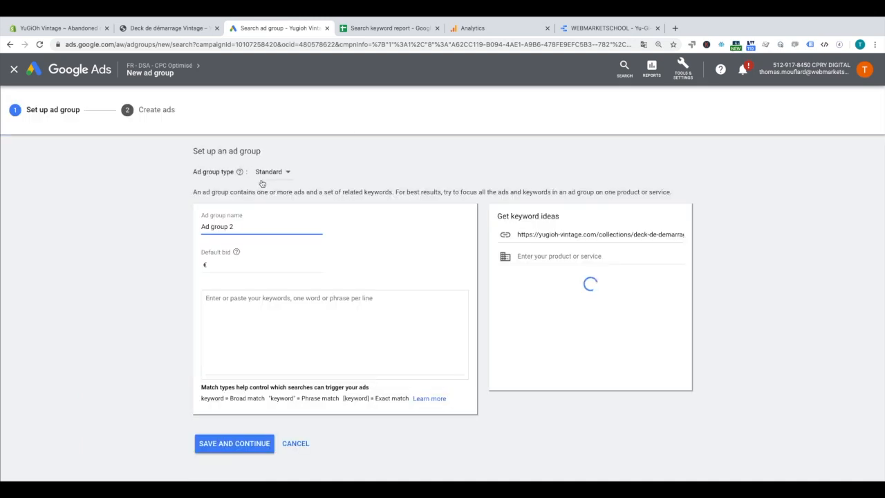
{"action": "left_click", "coordinate": [266, 173]}
{"action": "left_click", "coordinate": [275, 194]}
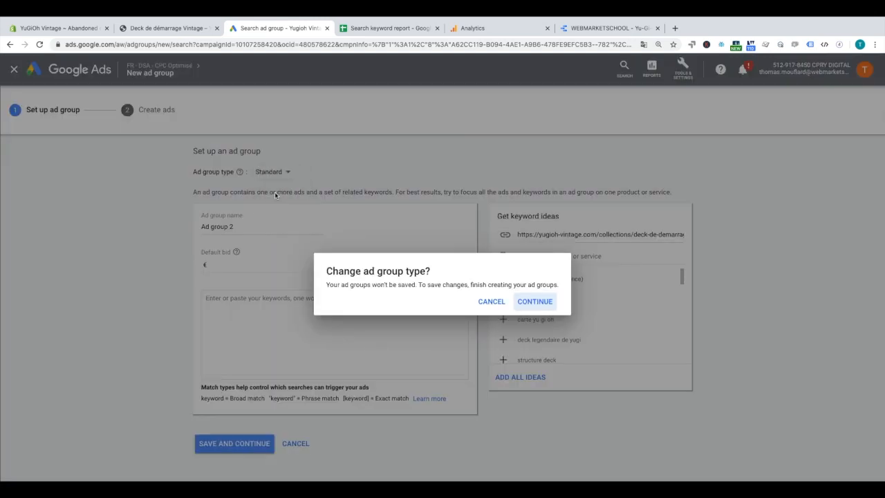
{"action": "left_click", "coordinate": [534, 301]}
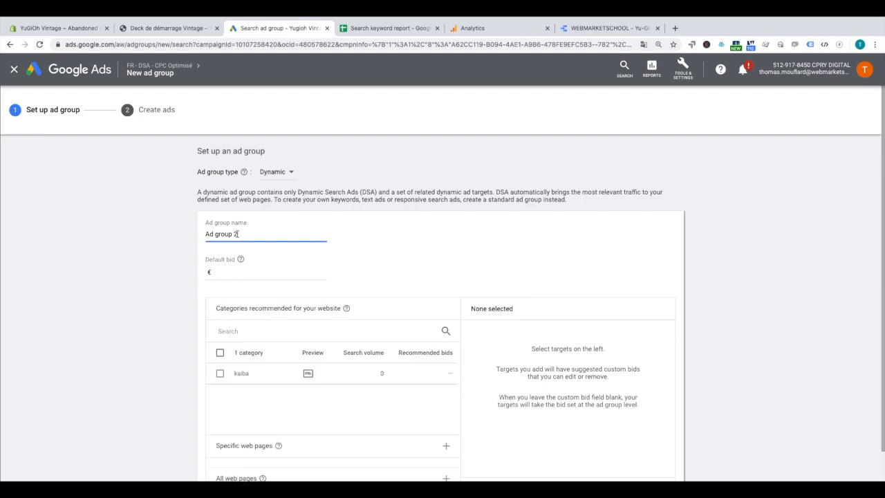
Name the second dynamic ad group PAGES PRODUITS and set its default bid to €0.15
{"action": "key", "text": "BackSpace"}
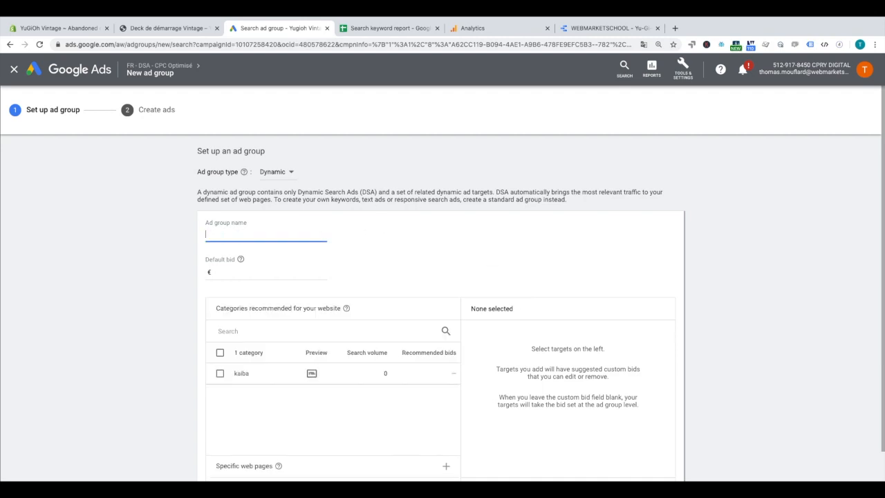
{"action": "type", "text": "PAGES PRO"}
{"action": "key", "text": "BackSpace"}
{"action": "key", "text": "BackSpace"}
{"action": "type", "text": "UIT"}
{"action": "left_click", "coordinate": [235, 272]}
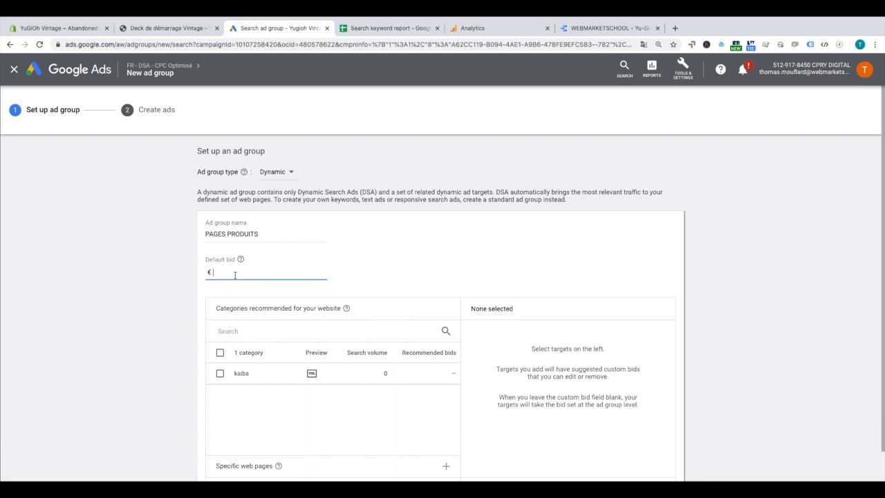
{"action": "type", "text": "0.15"}
Add a rule targeting web pages whose URL contains "products", copied from the address of the Yugi starter deck's product page
{"action": "scroll", "coordinate": [255, 363], "scroll_direction": "down", "scroll_amount": 1}
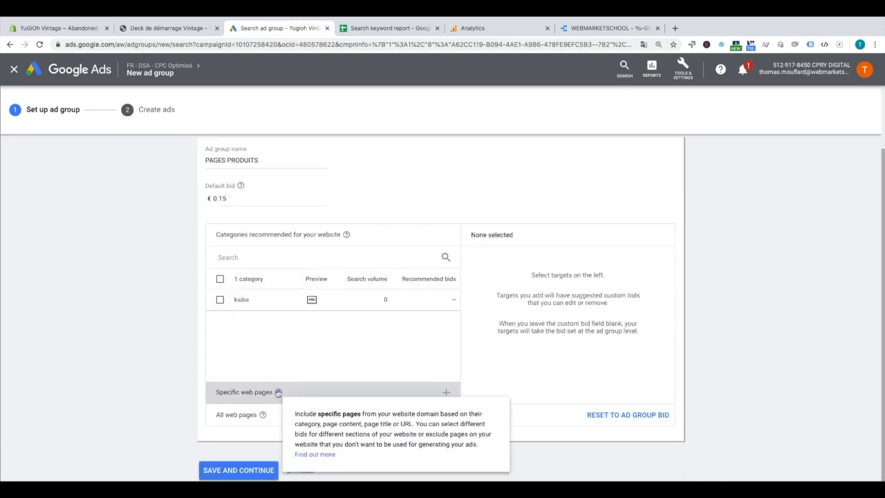
{"action": "left_click", "coordinate": [268, 391]}
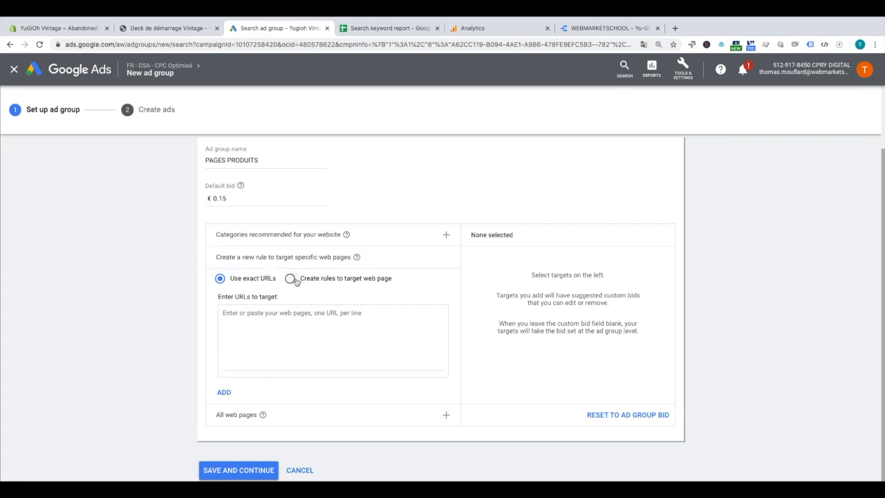
{"action": "left_click", "coordinate": [293, 278]}
{"action": "left_click", "coordinate": [346, 306]}
{"action": "left_click", "coordinate": [166, 28]}
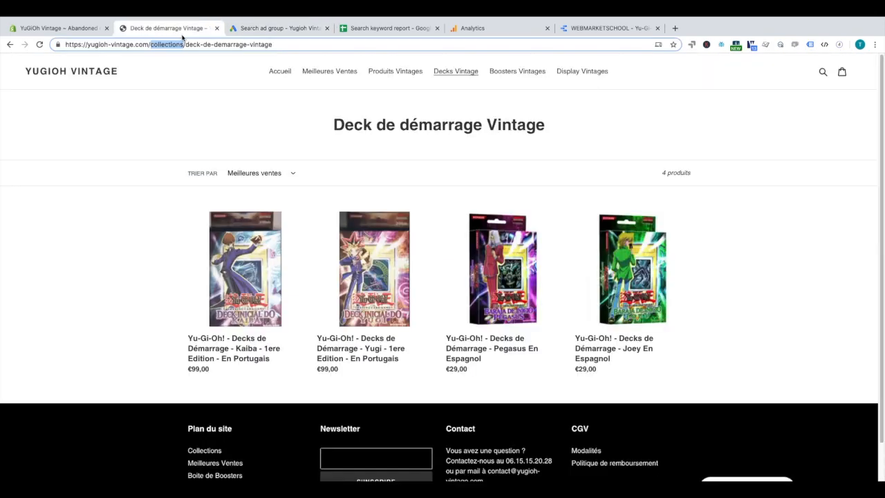
{"action": "left_click", "coordinate": [374, 252]}
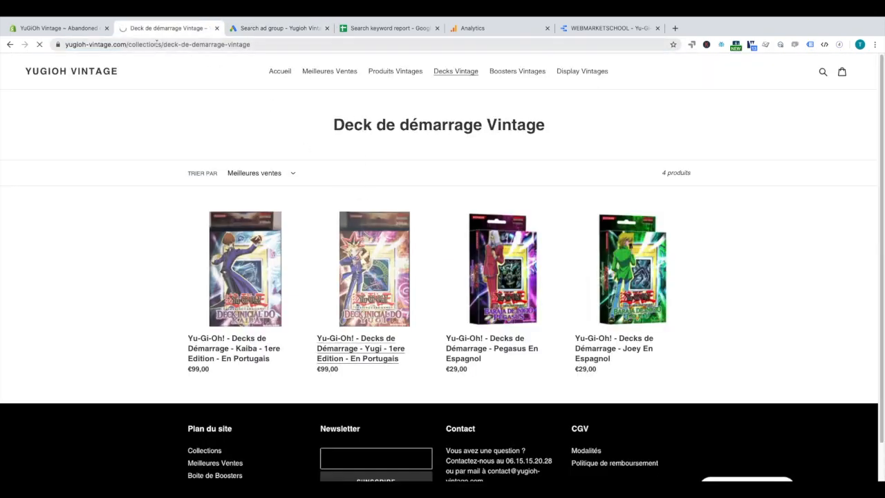
{"action": "left_click_drag", "start_coordinate": [251, 44], "coordinate": [279, 44]}
{"action": "key", "text": "ctrl+c"}
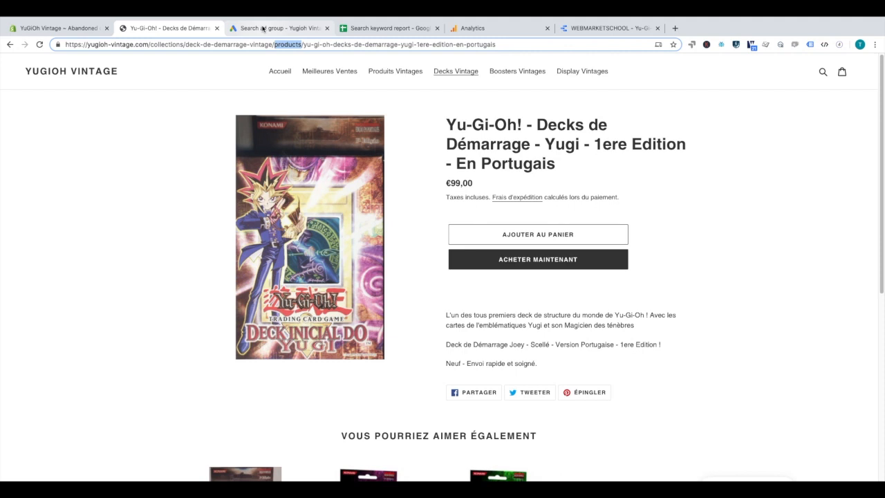
{"action": "left_click", "coordinate": [269, 28]}
{"action": "key", "text": "ctrl+v"}
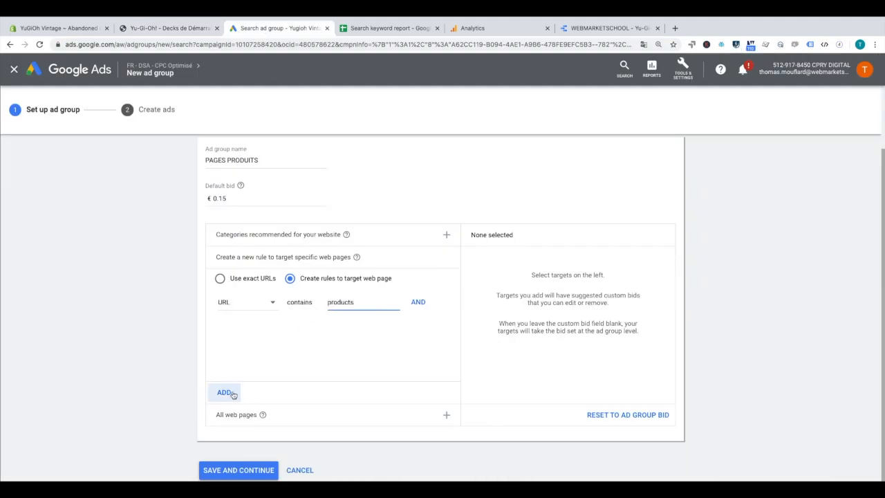
{"action": "left_click", "coordinate": [224, 392]}
Give the "URL contains products" target a bid of €0.15 and save the PAGES PRODUITS ad group setup
{"action": "left_click", "coordinate": [626, 283]}
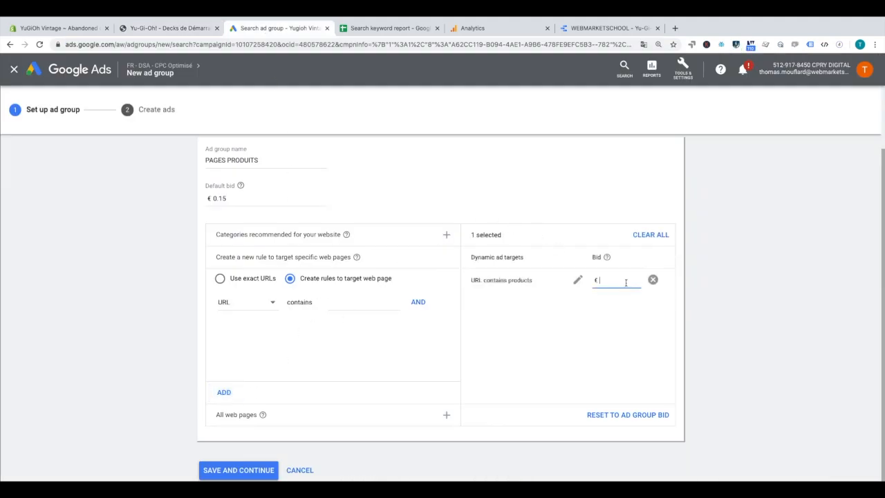
{"action": "type", "text": "0.15"}
{"action": "left_click", "coordinate": [240, 469]}
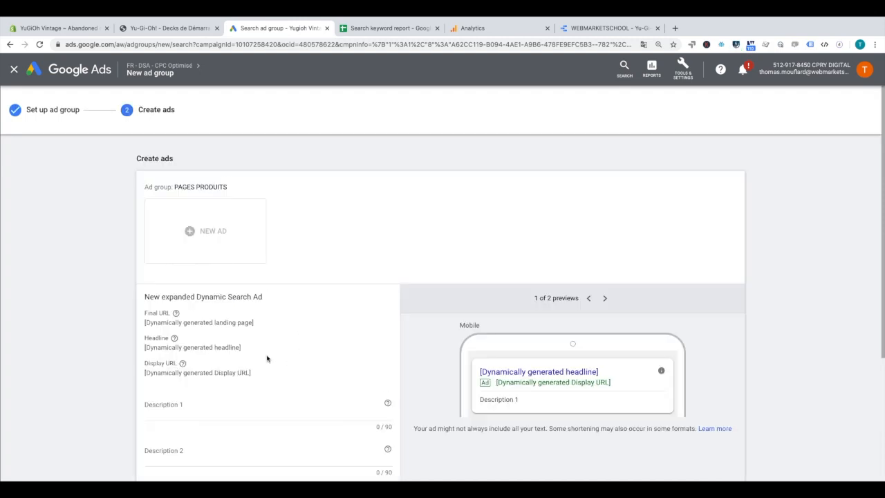
Finish PAGES PRODUITS without creating an ad and go to the list of all campaigns
{"action": "scroll", "coordinate": [267, 357], "scroll_direction": "down", "scroll_amount": 4}
{"action": "left_click", "coordinate": [196, 271]}
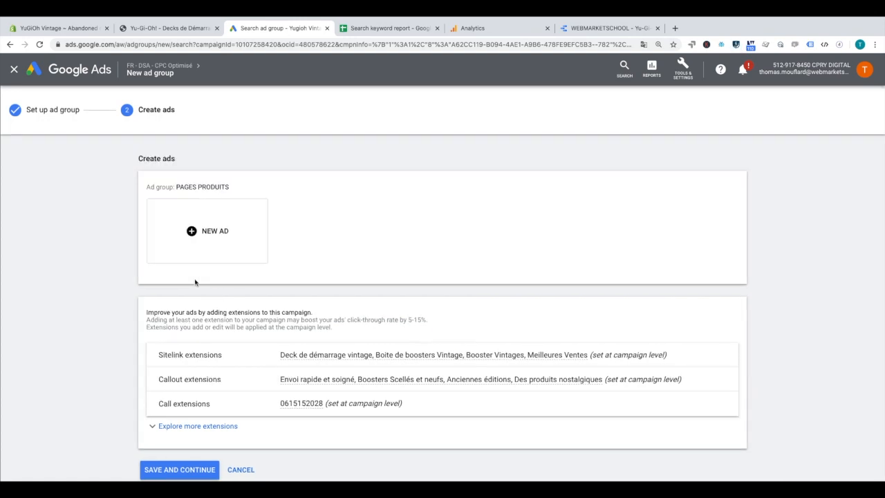
{"action": "left_click", "coordinate": [197, 470]}
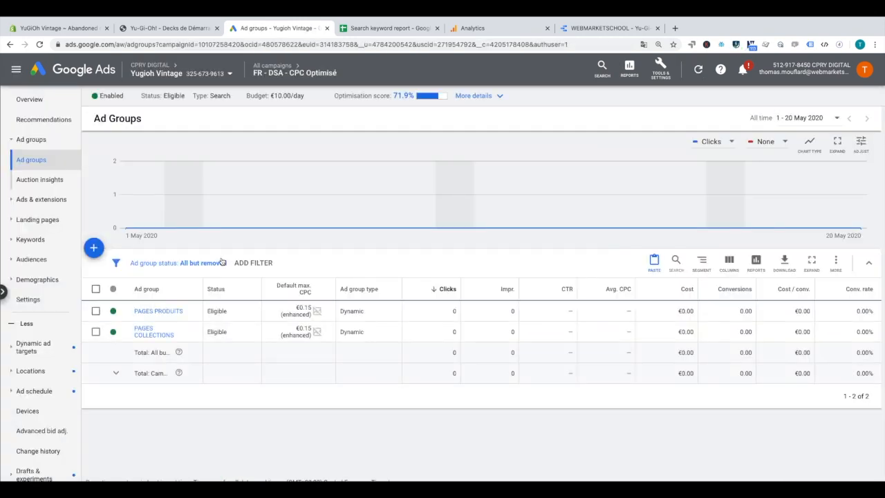
{"action": "mouse_move", "coordinate": [277, 68]}
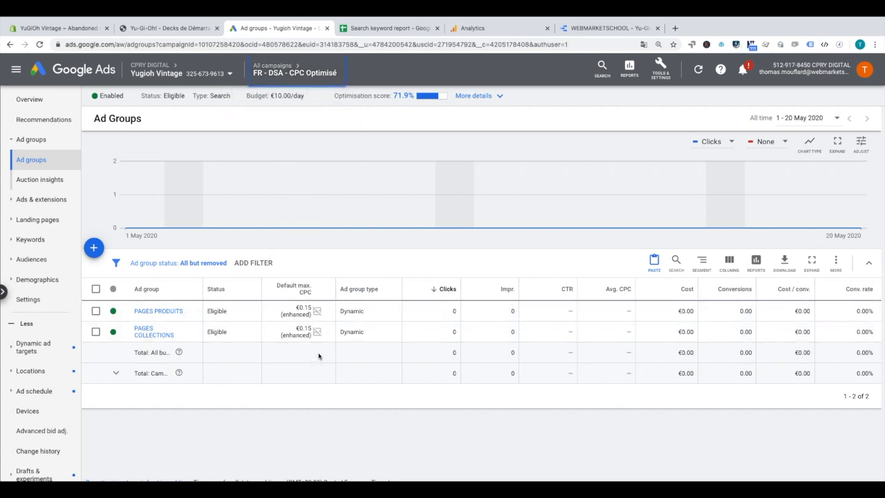
{"action": "left_click", "coordinate": [274, 65]}
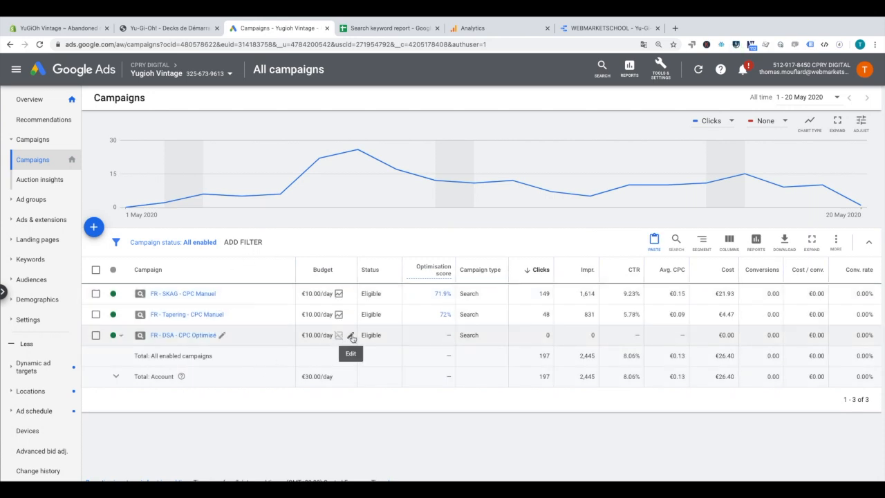
Try to change the FR - DSA - CPC Optimisé campaign's daily budget to €7.50
{"action": "left_click", "coordinate": [351, 335]}
{"action": "double_click", "coordinate": [325, 348]}
{"action": "key", "text": "BackSpace"}
{"action": "type", "text": "7.5"}
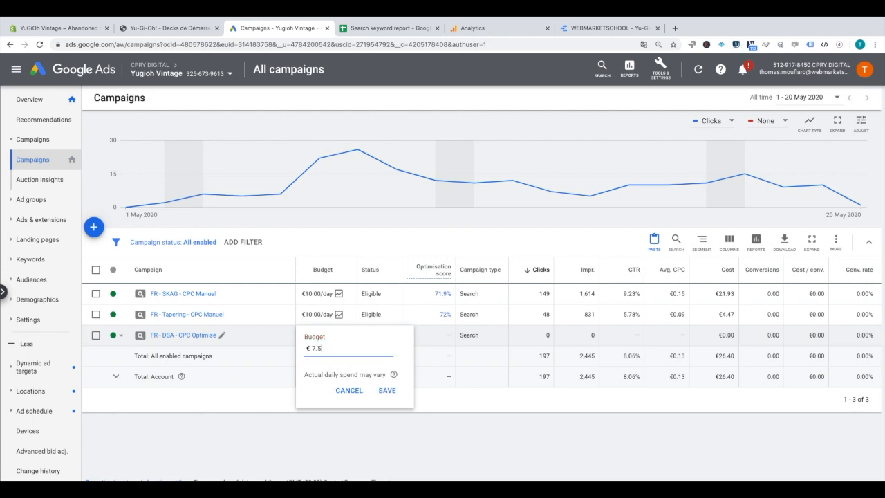
{"action": "left_click", "coordinate": [385, 392]}
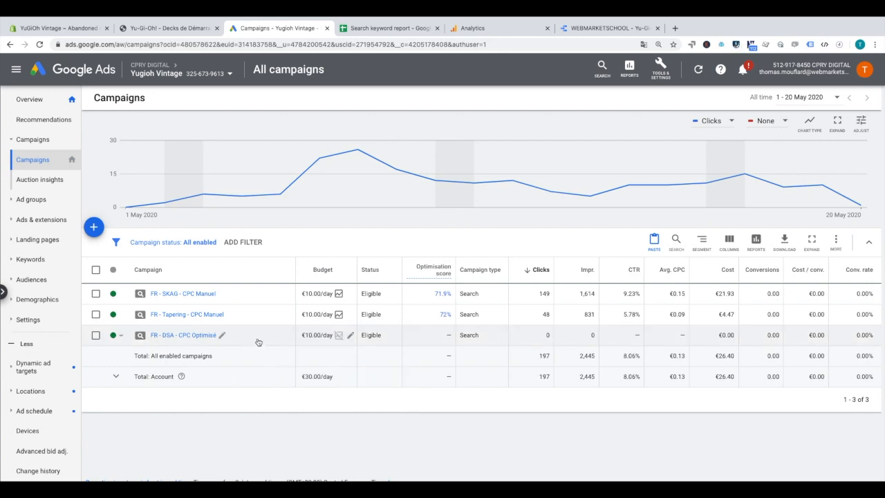
Set the daily budget of the FR - DSA - CPC Optimisé campaign to €7.50
{"action": "left_click", "coordinate": [351, 336]}
{"action": "double_click", "coordinate": [336, 349]}
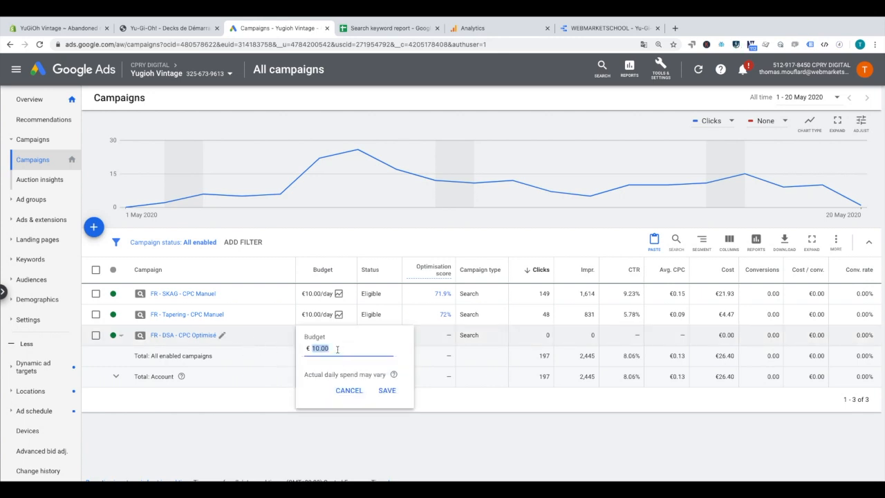
{"action": "type", "text": "7"}
{"action": "key", "text": "Return"}
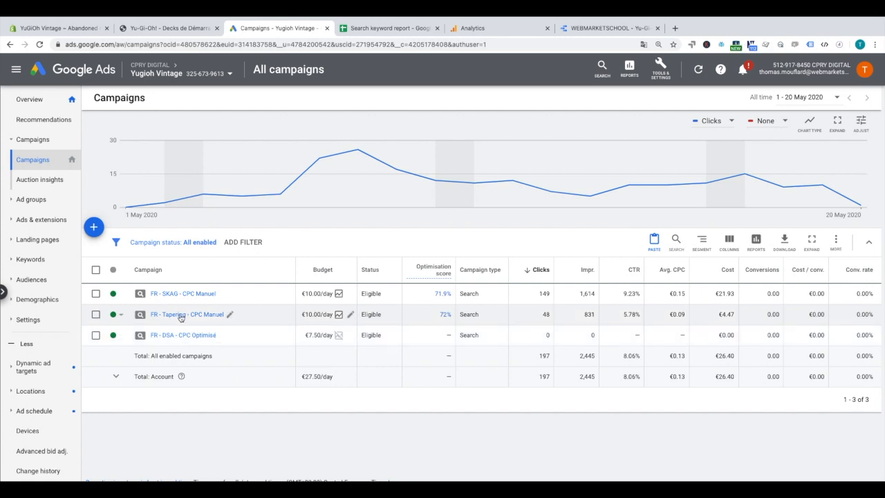
Review the search keywords of the FR - Tapering - CPC Manuel campaign, and return to all campaigns
{"action": "left_click", "coordinate": [181, 314]}
{"action": "left_click", "coordinate": [48, 246]}
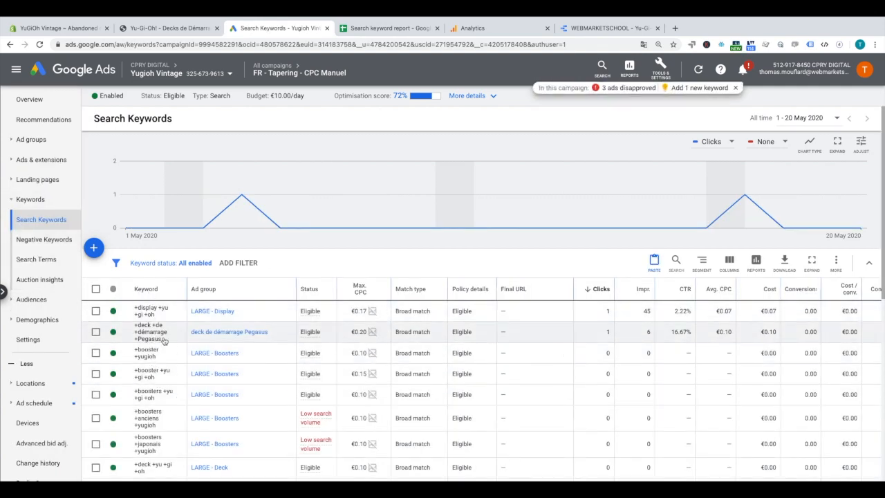
{"action": "left_click", "coordinate": [273, 66]}
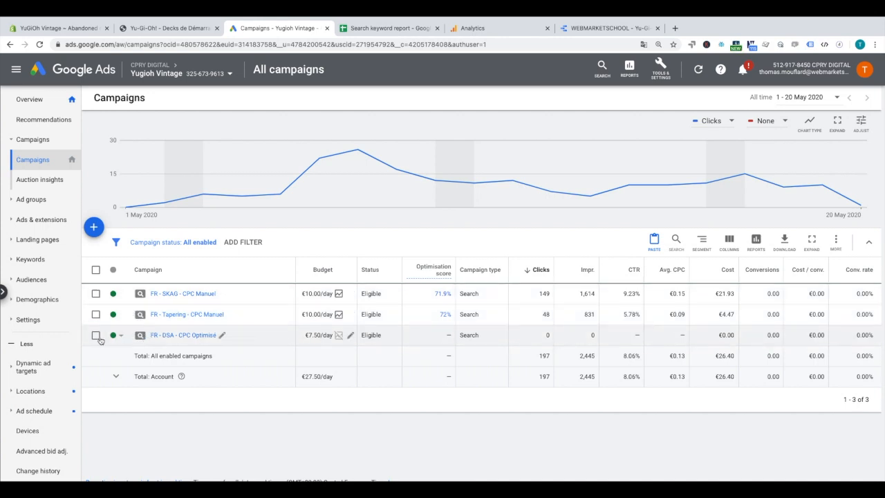
Apply the negative keyword lists "a exclure" and "SKAG" to the FR - DSA - CPC Optimisé campaign
{"action": "left_click", "coordinate": [158, 336]}
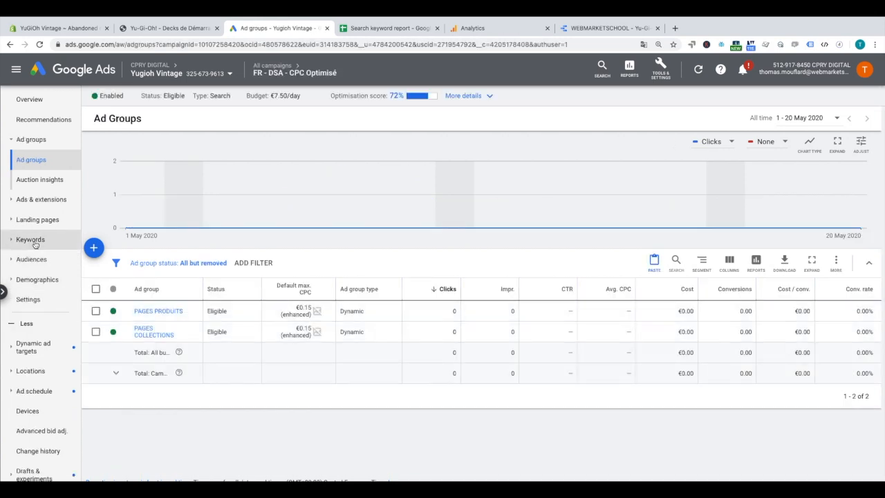
{"action": "left_click", "coordinate": [40, 241]}
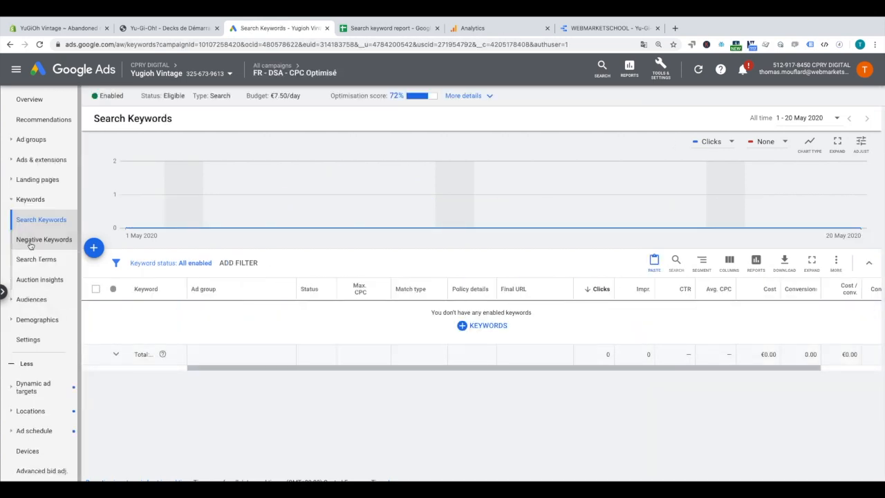
{"action": "left_click", "coordinate": [31, 242]}
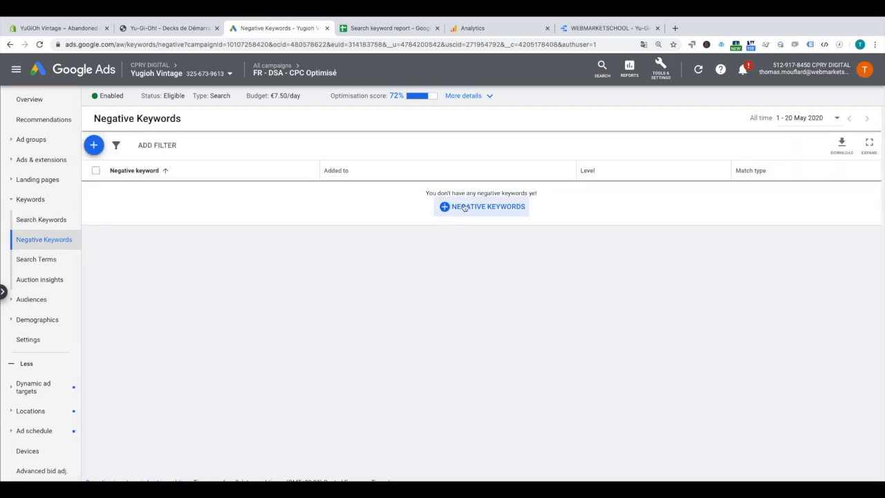
{"action": "left_click", "coordinate": [463, 207]}
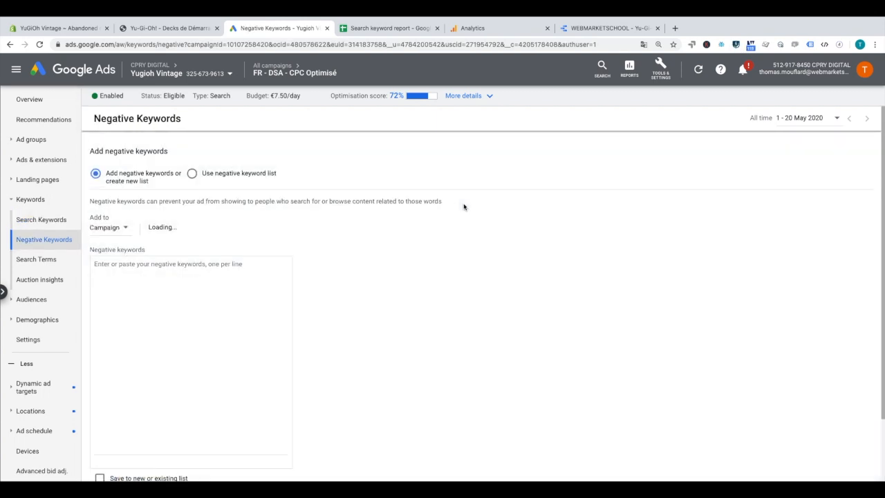
{"action": "left_click", "coordinate": [194, 173]}
{"action": "left_click", "coordinate": [104, 330]}
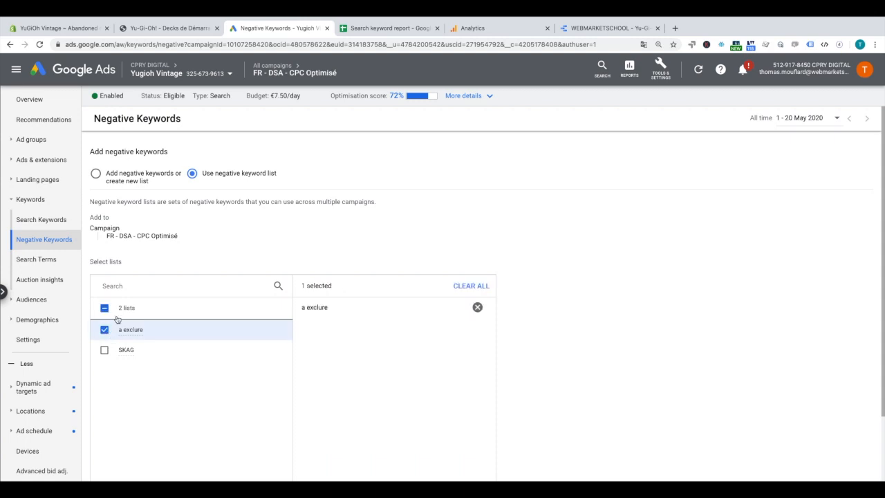
{"action": "scroll", "coordinate": [104, 325], "scroll_direction": "down", "scroll_amount": 1}
{"action": "left_click", "coordinate": [103, 287]}
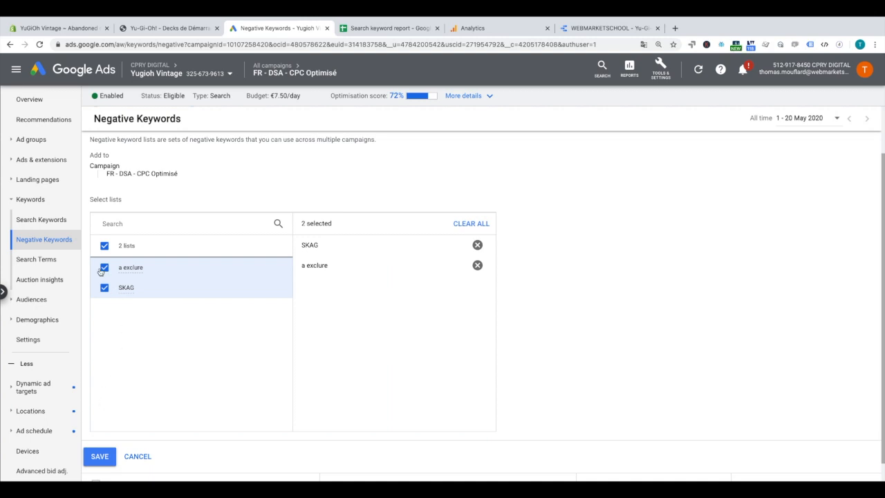
{"action": "left_click", "coordinate": [99, 459]}
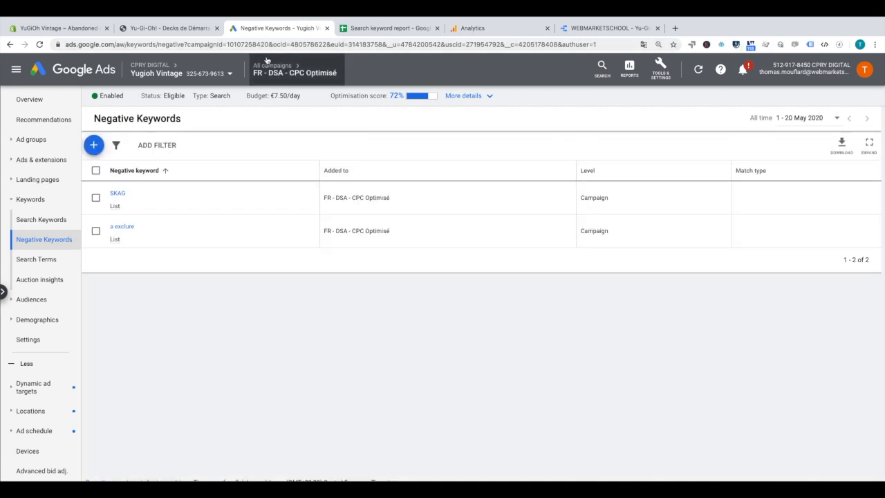
From the list of all campaigns, view the ad groups of FR - Tapering - CPC Manuel and go back to the list
{"action": "mouse_move", "coordinate": [272, 66]}
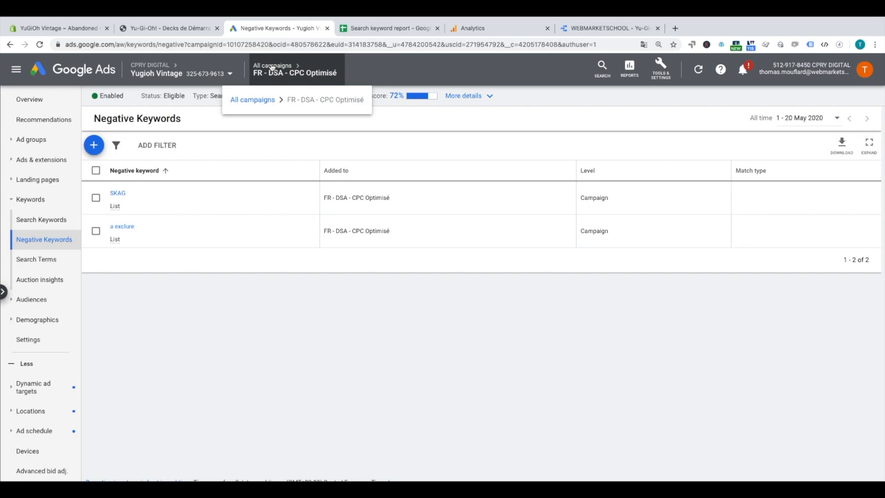
{"action": "left_click", "coordinate": [272, 65]}
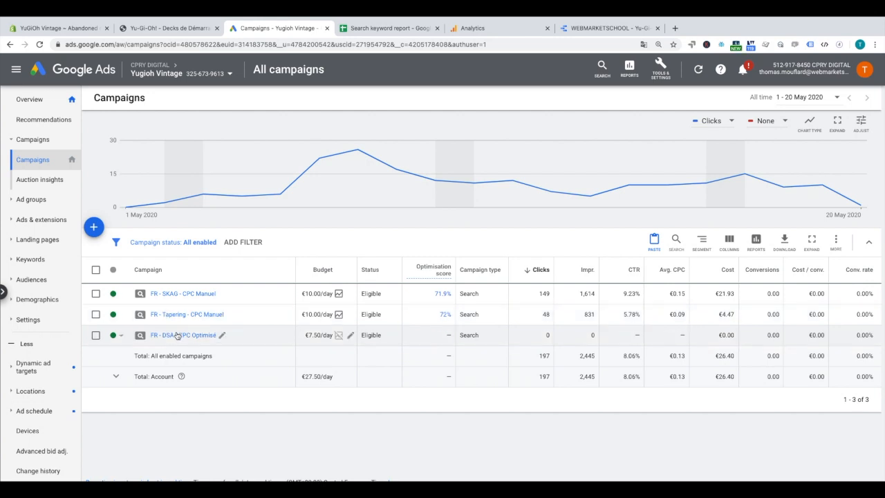
{"action": "left_click_drag", "start_coordinate": [156, 316], "coordinate": [213, 317]}
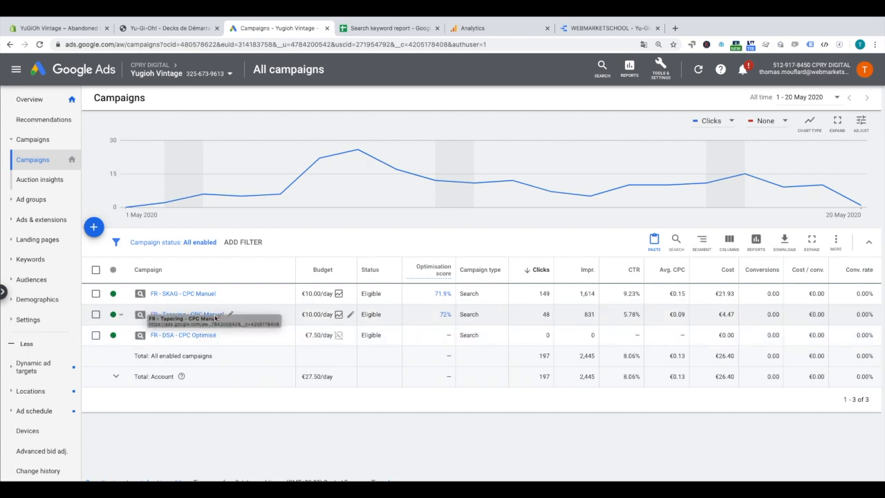
{"action": "left_click", "coordinate": [177, 317]}
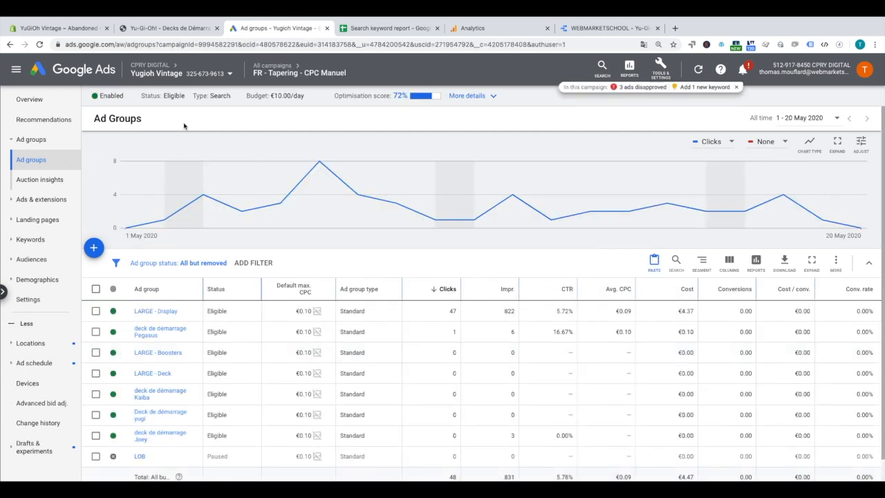
{"action": "left_click", "coordinate": [9, 44]}
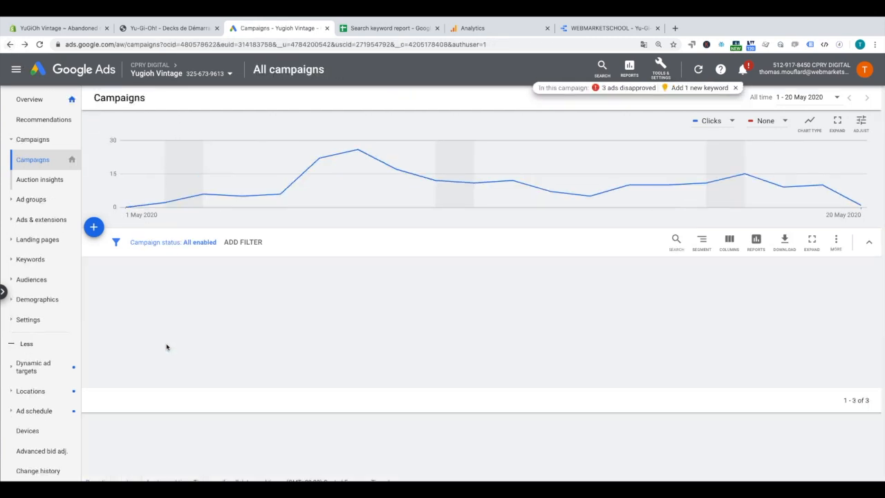